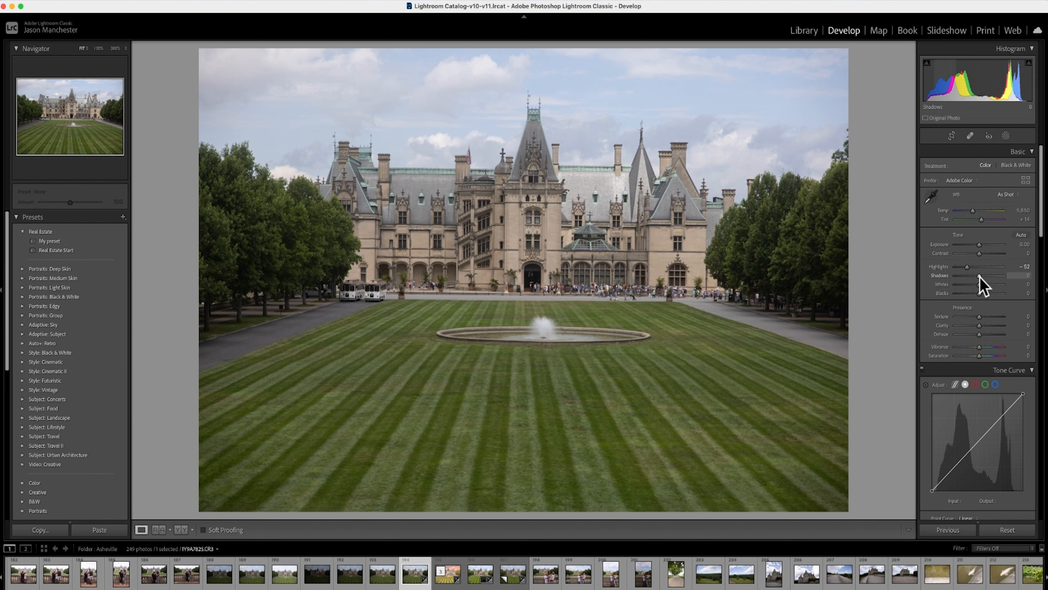
Set the photo's Shadows to +4 and Blacks to −23 in the Basic adjustments
{"action": "left_click_drag", "start_coordinate": [979, 275], "coordinate": [976, 296]}
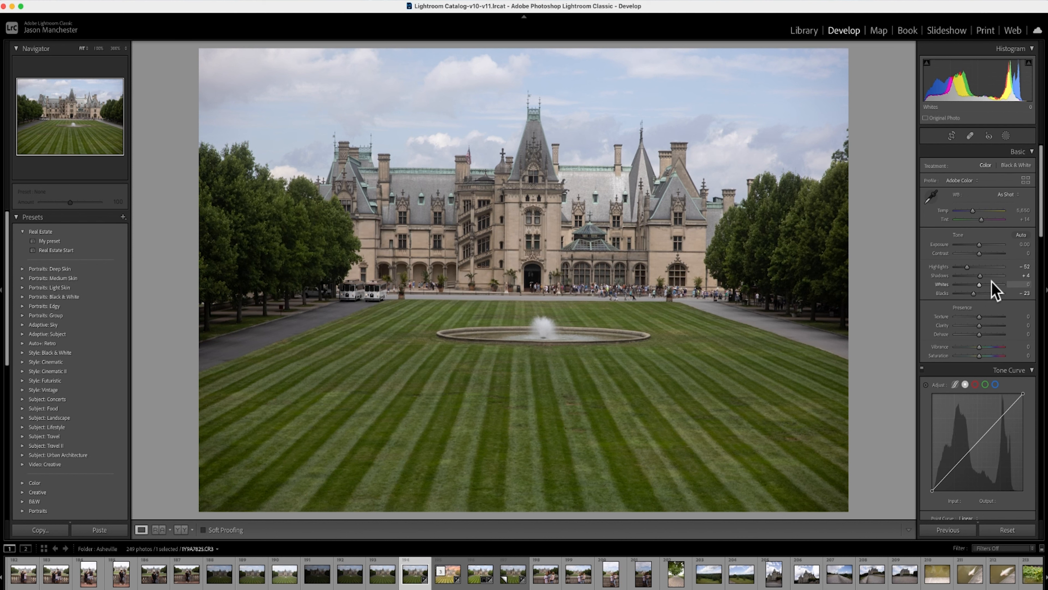
Test Exposure up to +2.35 using the highlight clipping preview, and bring it back to −0.05
{"action": "key", "text": "alt"}
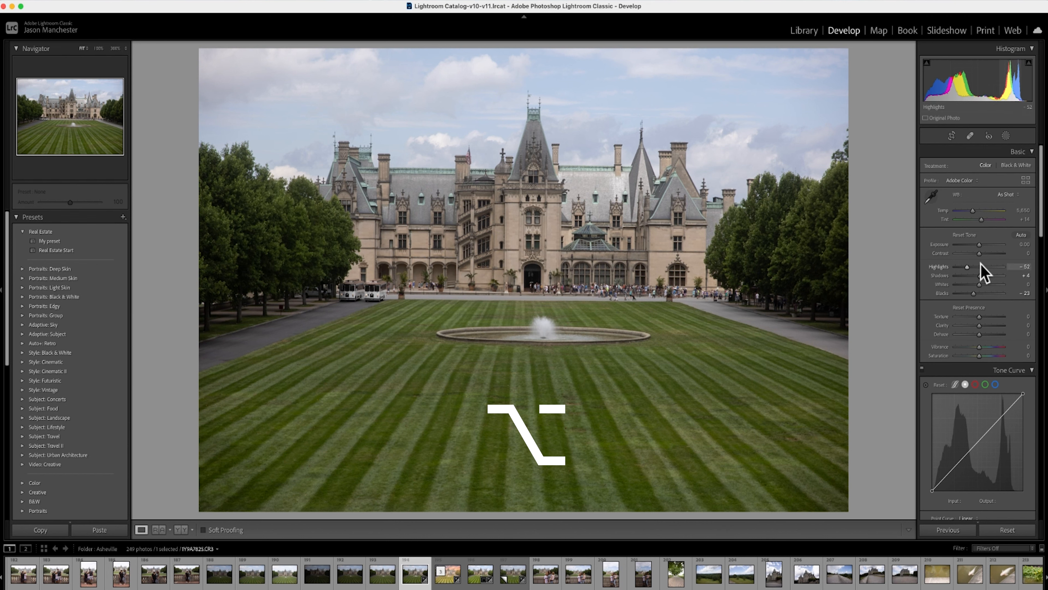
{"action": "left_click", "coordinate": [980, 245], "text": "alt"}
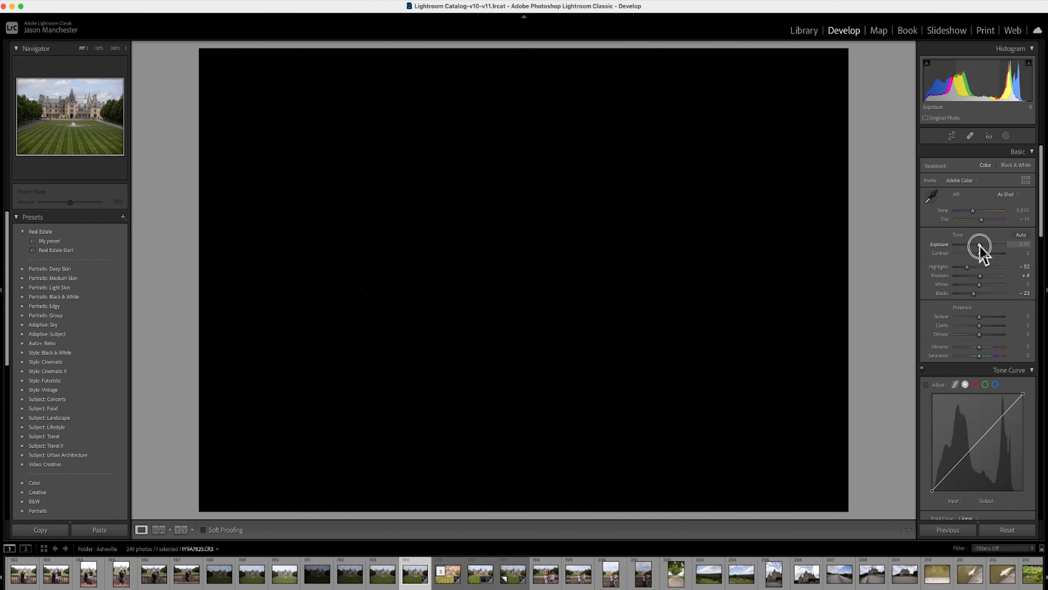
{"action": "left_click_drag", "start_coordinate": [981, 247], "coordinate": [992, 246]}
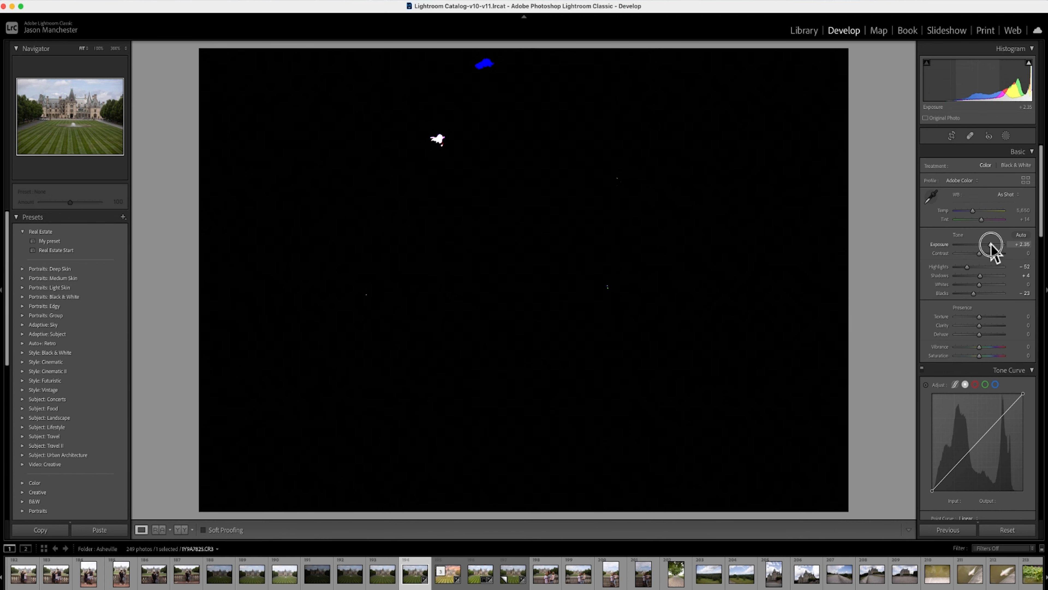
{"action": "left_click_drag", "start_coordinate": [992, 246], "coordinate": [991, 247]}
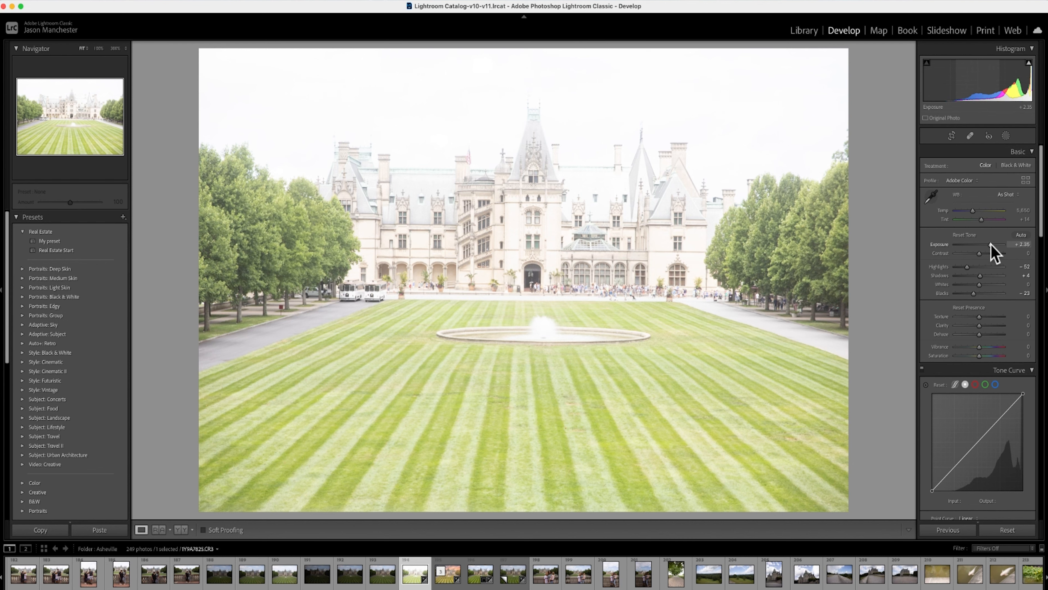
{"action": "left_click_drag", "start_coordinate": [991, 246], "coordinate": [992, 247]}
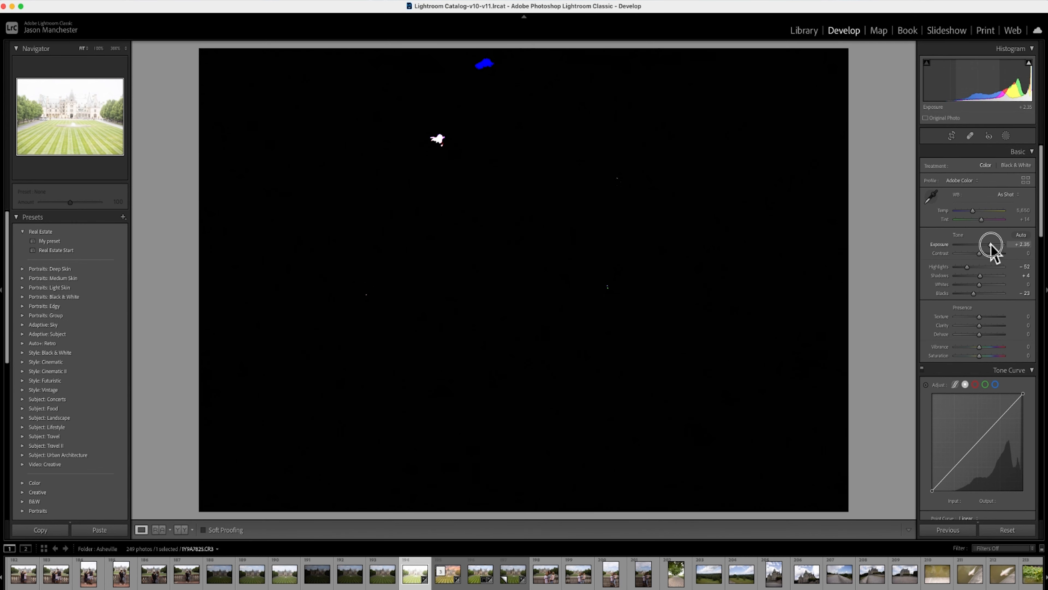
{"action": "left_click_drag", "start_coordinate": [991, 247], "coordinate": [988, 246]}
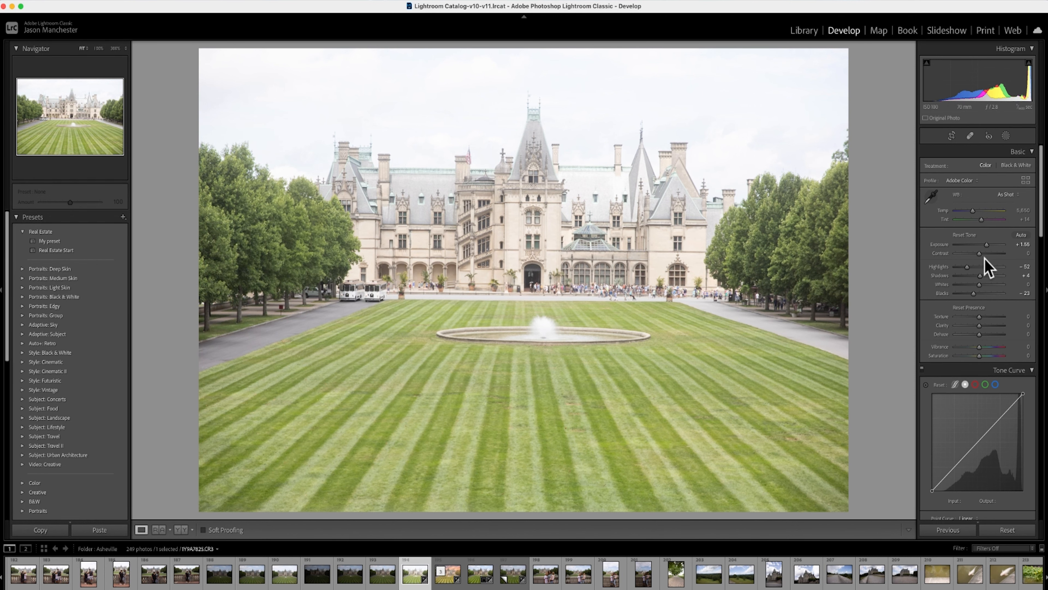
{"action": "left_click_drag", "start_coordinate": [987, 245], "coordinate": [979, 247]}
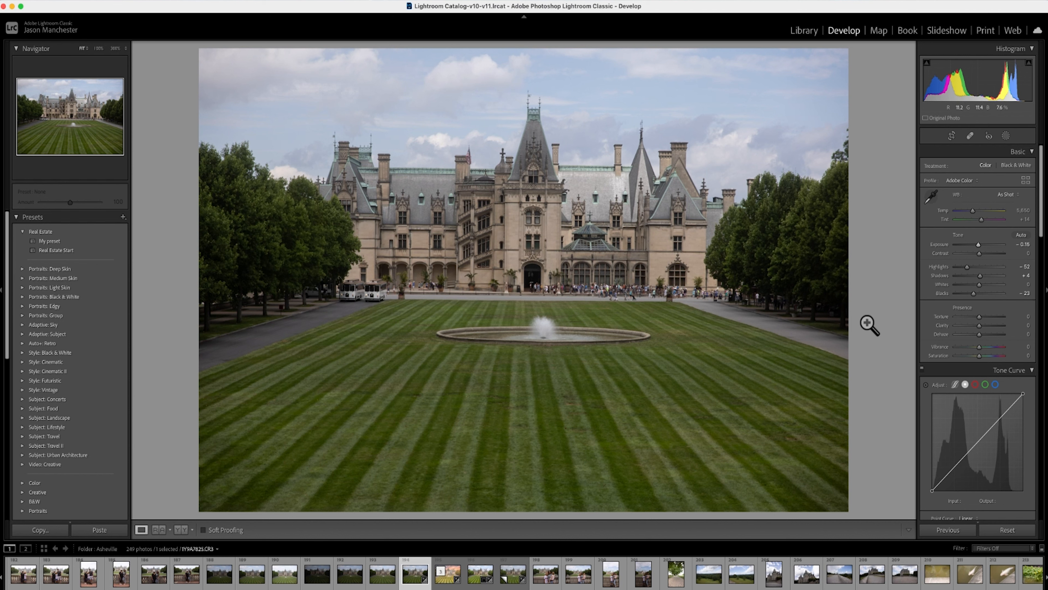
{"action": "left_click_drag", "start_coordinate": [977, 244], "coordinate": [979, 246]}
Set Blacks to −17 with the help of the shadow clipping preview, and set Whites to +9
{"action": "key", "text": "alt"}
{"action": "left_click", "coordinate": [973, 293], "text": "alt"}
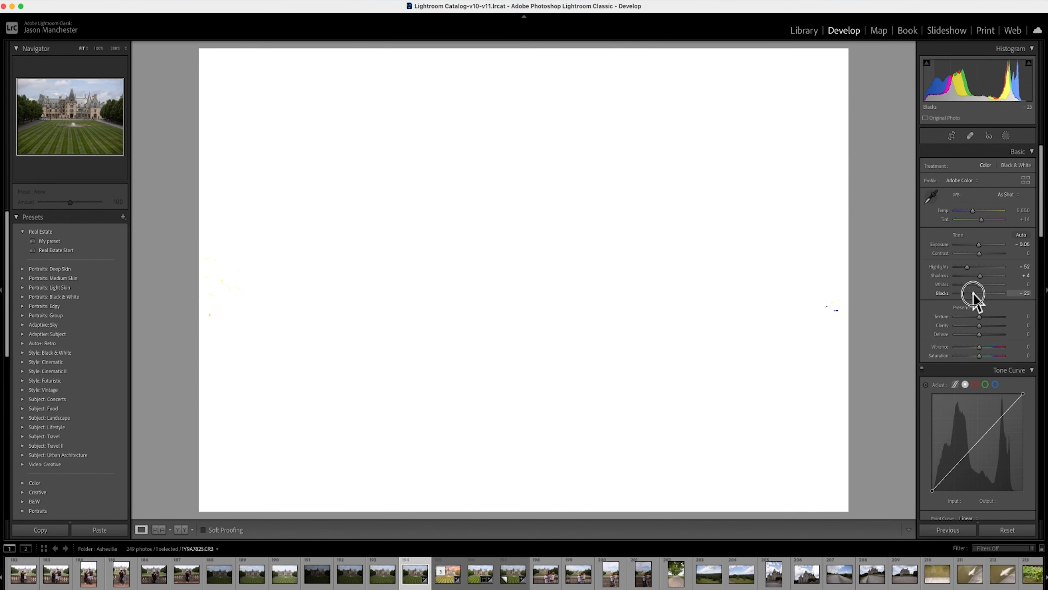
{"action": "left_click_drag", "start_coordinate": [973, 293], "coordinate": [974, 293]}
{"action": "left_click_drag", "start_coordinate": [974, 294], "coordinate": [975, 294]}
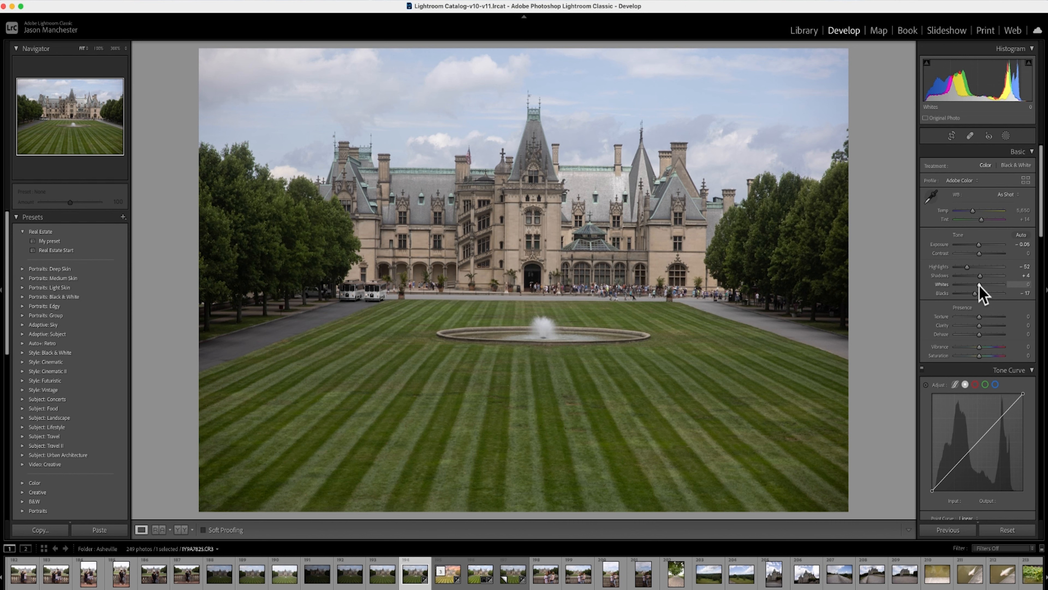
{"action": "left_click_drag", "start_coordinate": [980, 285], "coordinate": [976, 285]}
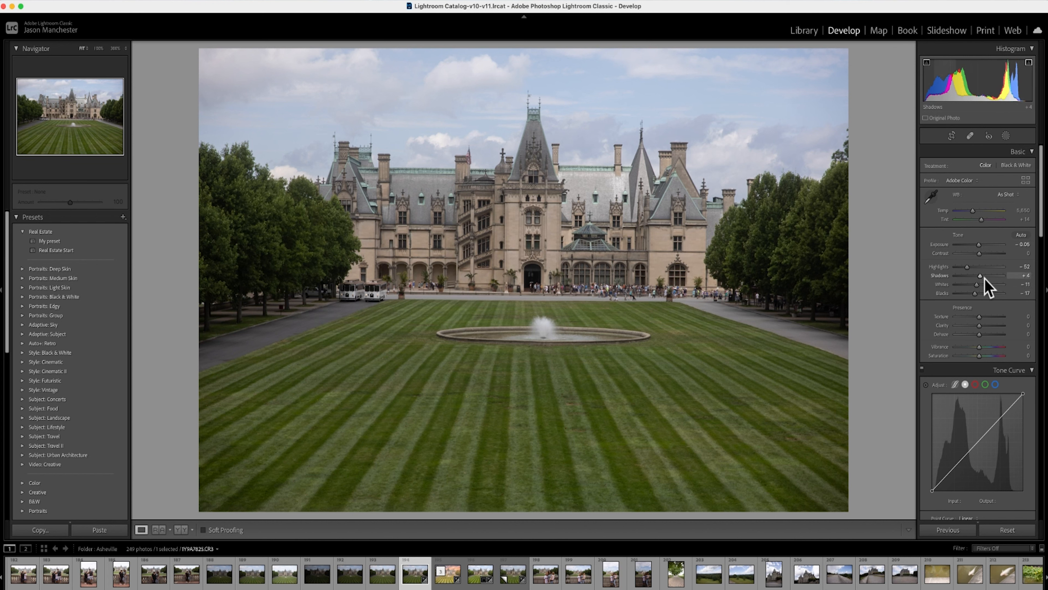
{"action": "mouse_move", "coordinate": [976, 285]}
{"action": "left_mouse_down"}
{"action": "mouse_move", "coordinate": [990, 285]}
{"action": "mouse_move", "coordinate": [981, 286]}
{"action": "left_mouse_up"}
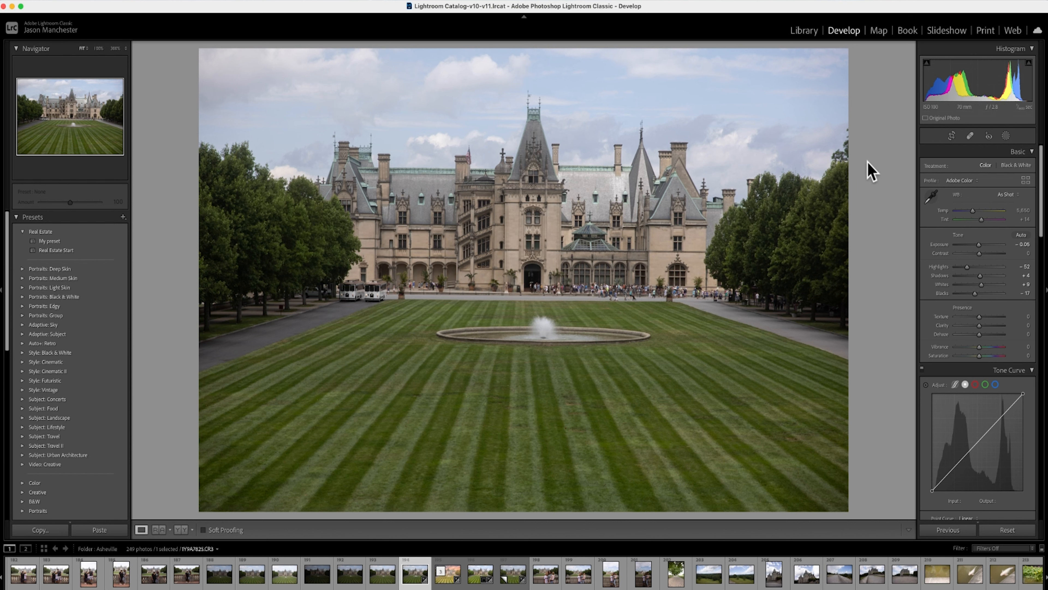
Create a Select Sky mask with its Amount at about 110, trying the inverted selection and switching it back to the sky
{"action": "left_click", "coordinate": [1006, 136]}
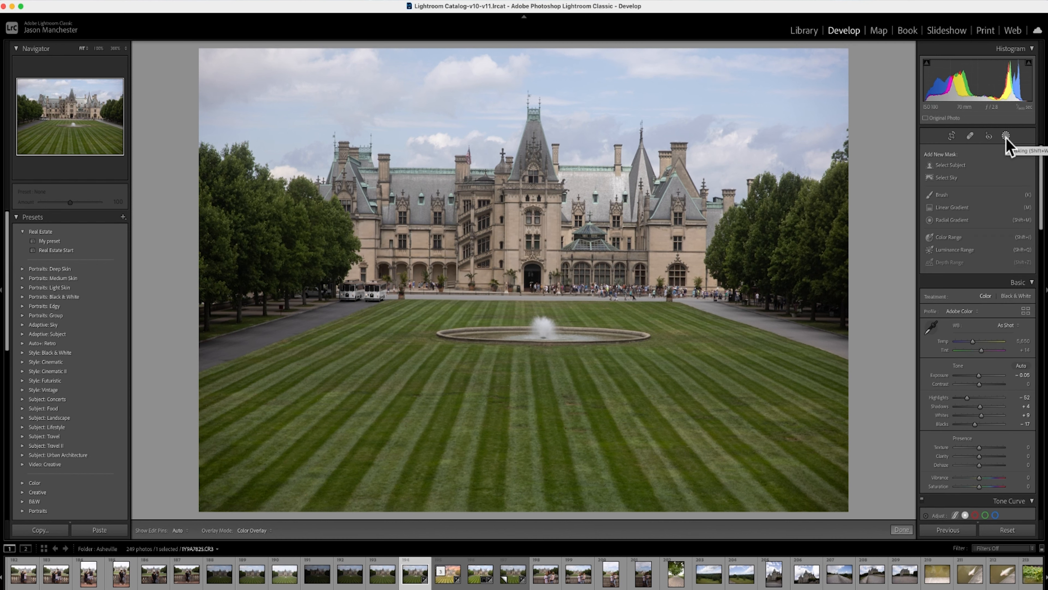
{"action": "left_click", "coordinate": [948, 177]}
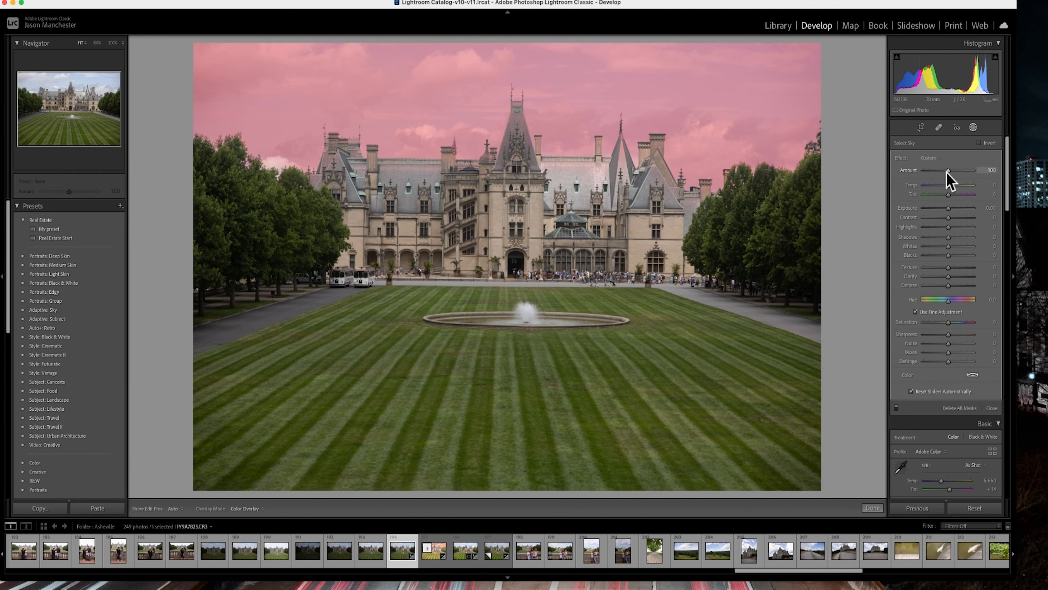
{"action": "left_click_drag", "start_coordinate": [948, 171], "coordinate": [938, 171]}
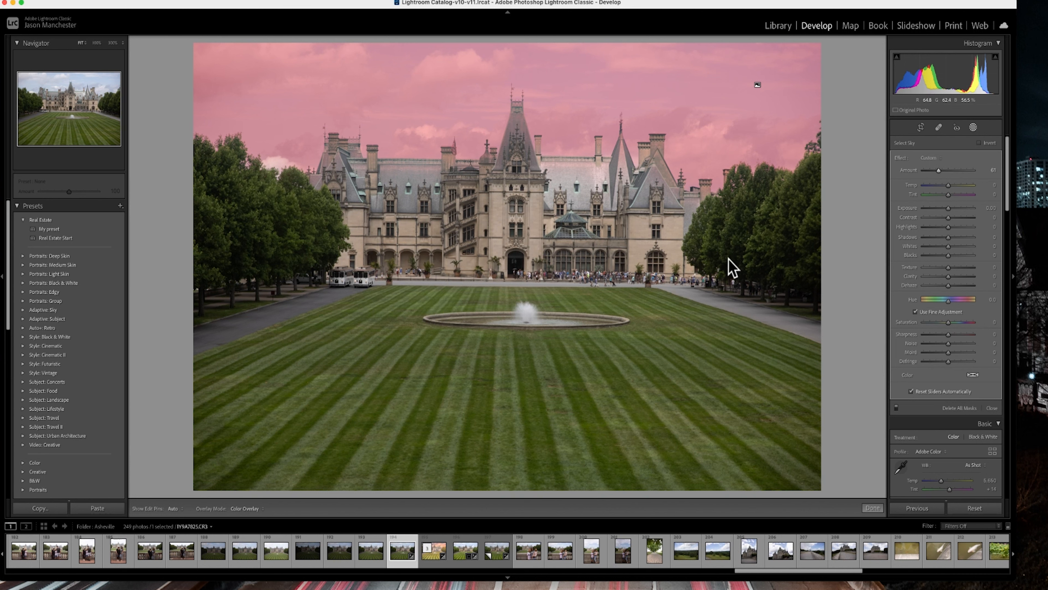
{"action": "mouse_move", "coordinate": [939, 169]}
{"action": "left_mouse_down"}
{"action": "mouse_move", "coordinate": [921, 170]}
{"action": "mouse_move", "coordinate": [970, 170]}
{"action": "mouse_move", "coordinate": [950, 170]}
{"action": "left_mouse_up"}
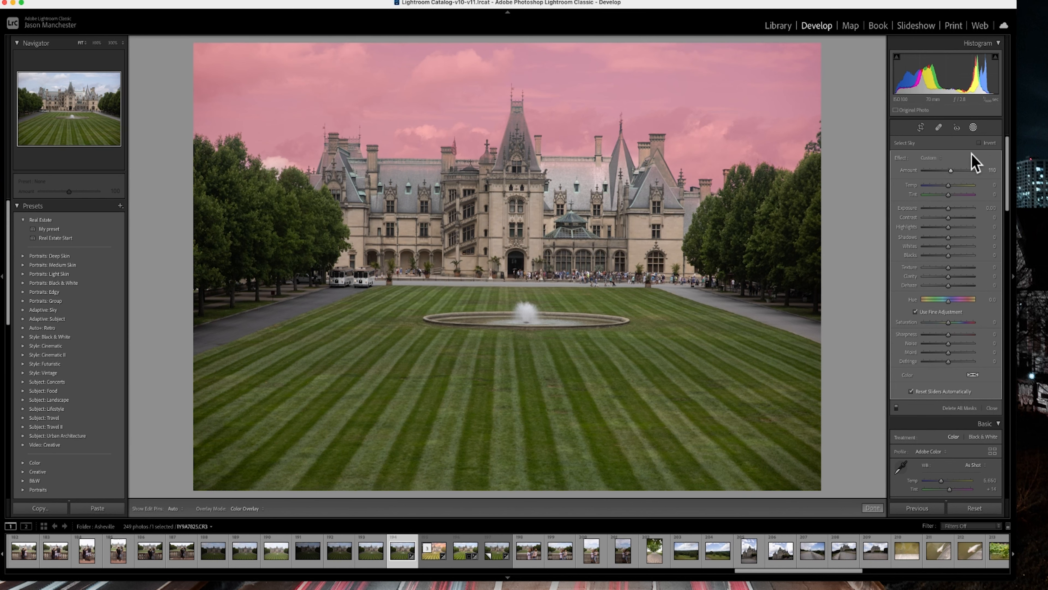
{"action": "left_click", "coordinate": [979, 143]}
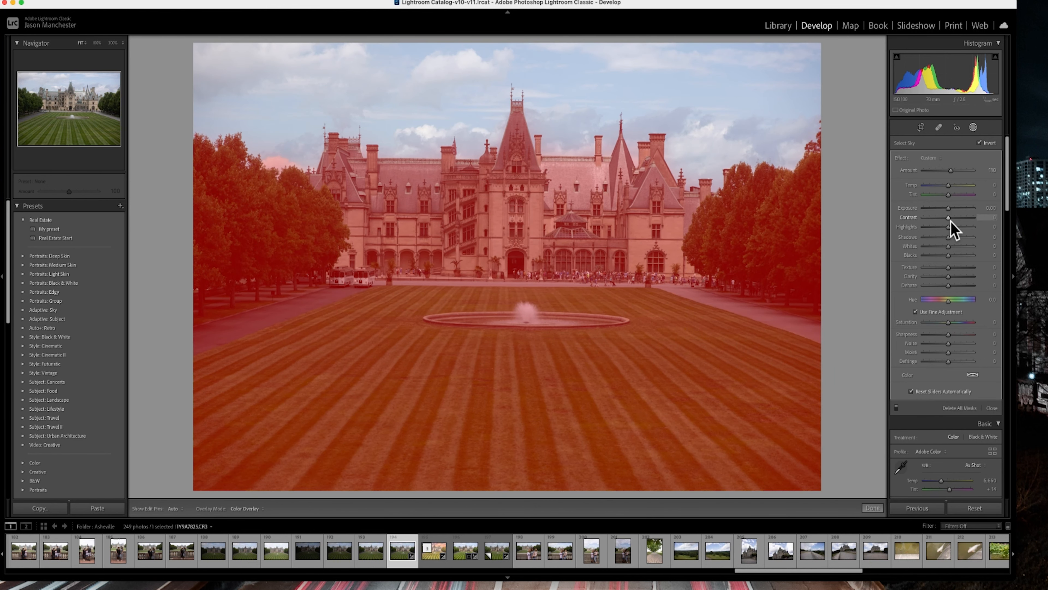
{"action": "left_click", "coordinate": [981, 142]}
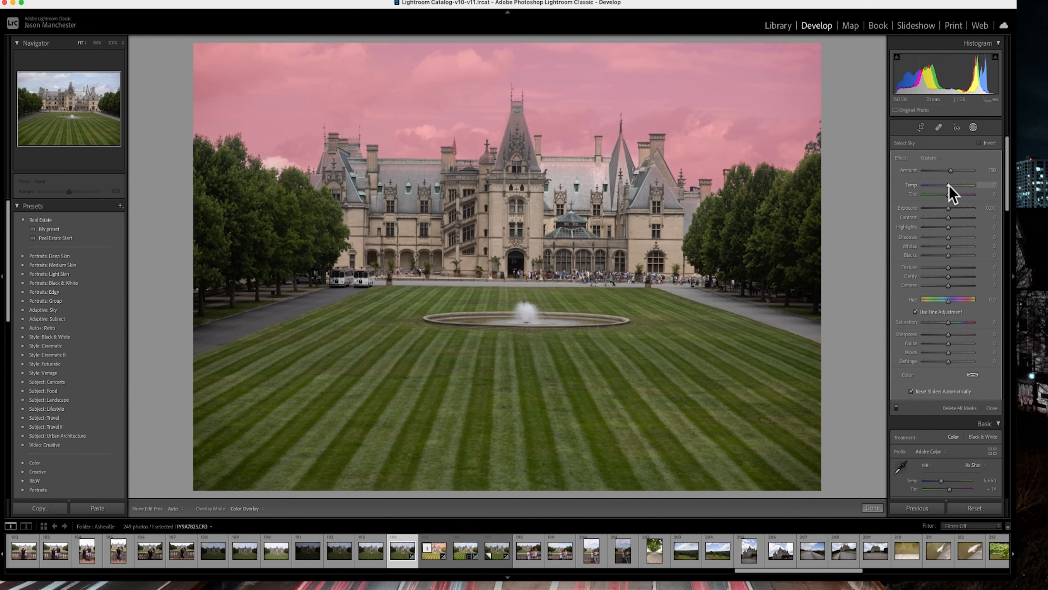
Set the sky mask's Temp to 7 and reset its Exposure to zero
{"action": "left_click_drag", "start_coordinate": [947, 185], "coordinate": [948, 209]}
{"action": "scroll", "coordinate": [950, 211], "scroll_direction": "down", "scroll_amount": 1}
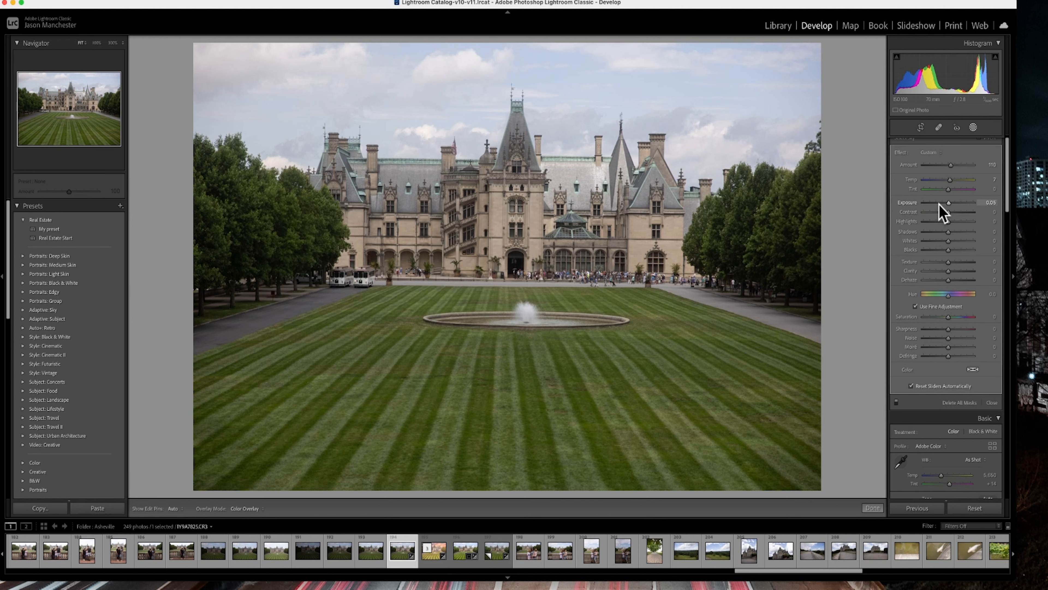
{"action": "double_click", "coordinate": [949, 202]}
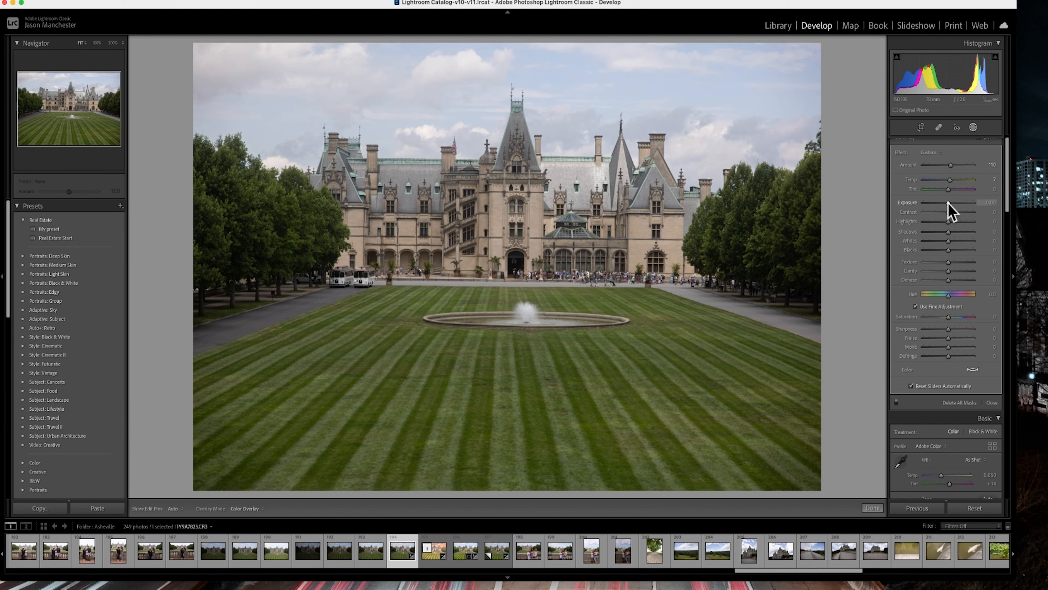
{"action": "scroll", "coordinate": [956, 265], "scroll_direction": "down", "scroll_amount": 2}
{"action": "scroll", "coordinate": [956, 264], "scroll_direction": "up", "scroll_amount": 2}
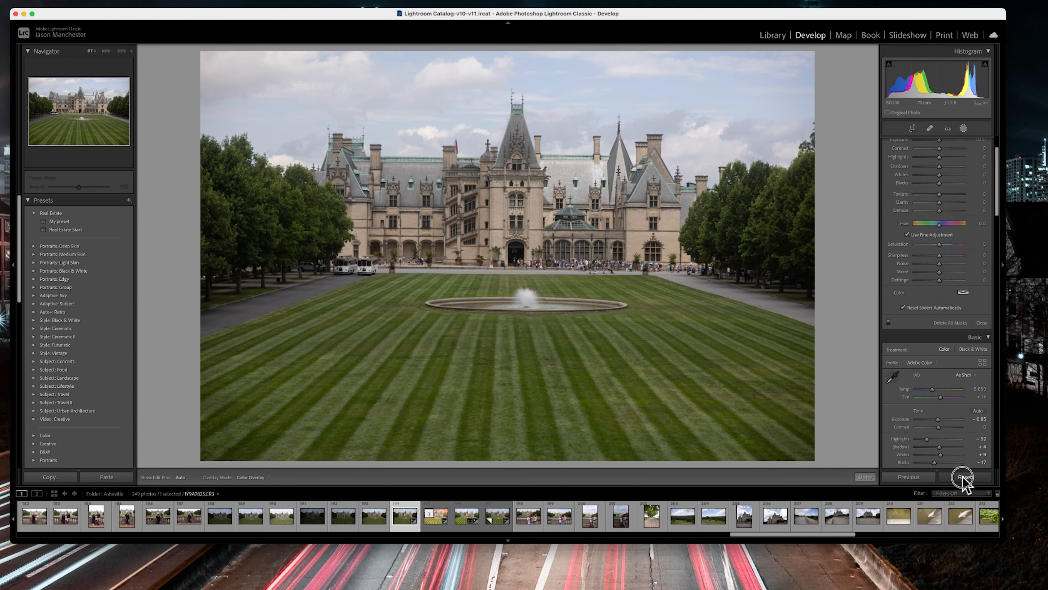
Reset the photo's edits, and set Highlights to −47, Shadows to +25, Whites to +7 and Blacks to about −16
{"action": "left_click", "coordinate": [963, 476]}
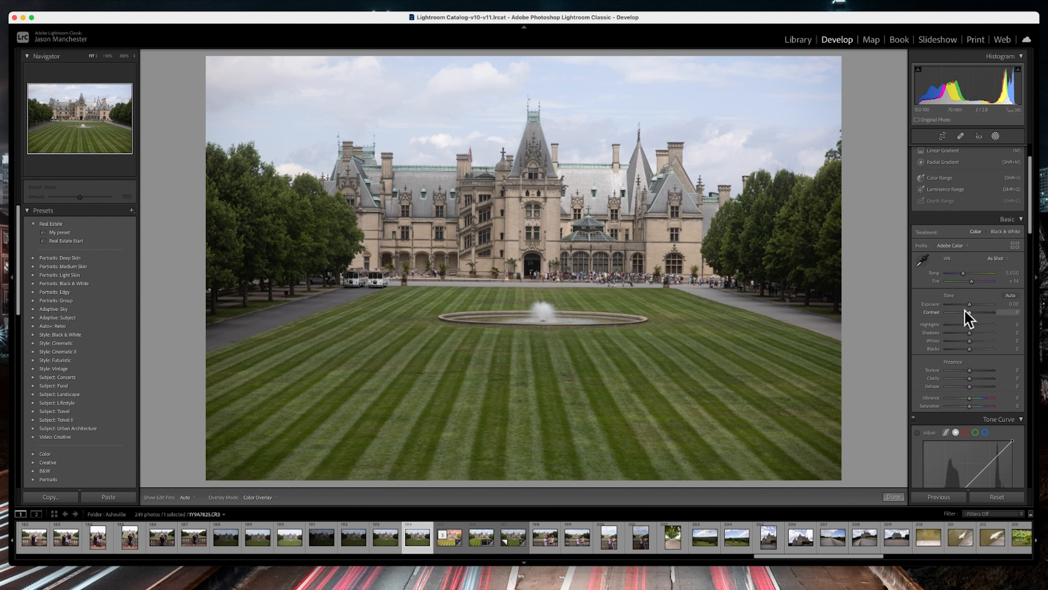
{"action": "left_click", "coordinate": [958, 325]}
{"action": "left_click", "coordinate": [976, 333]}
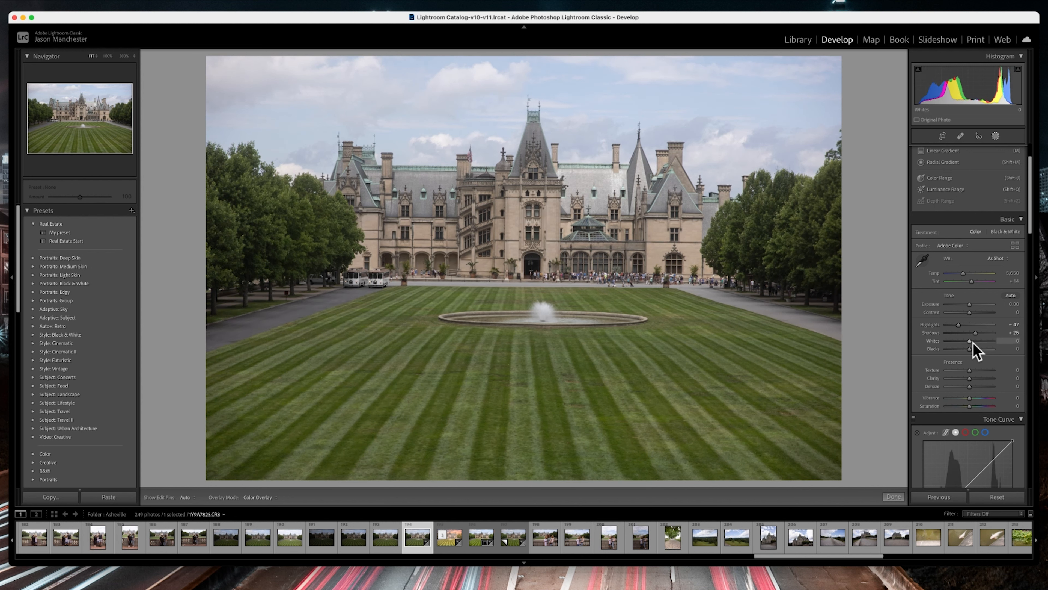
{"action": "left_click_drag", "start_coordinate": [971, 341], "coordinate": [965, 349]}
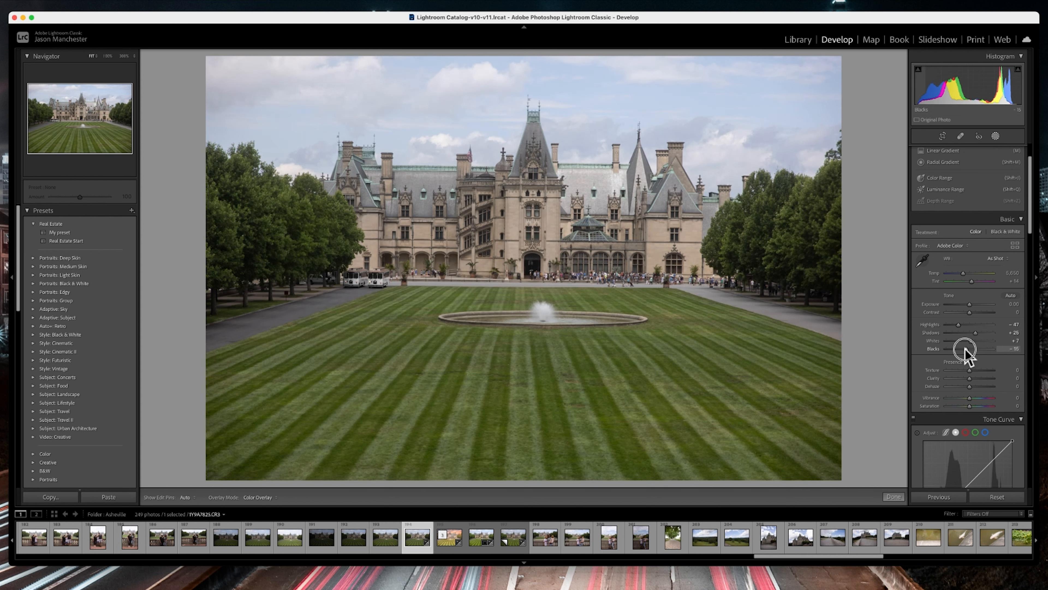
Set the photo's Contrast to +7 and Vibrance to +7
{"action": "left_click_drag", "start_coordinate": [969, 312], "coordinate": [971, 312]}
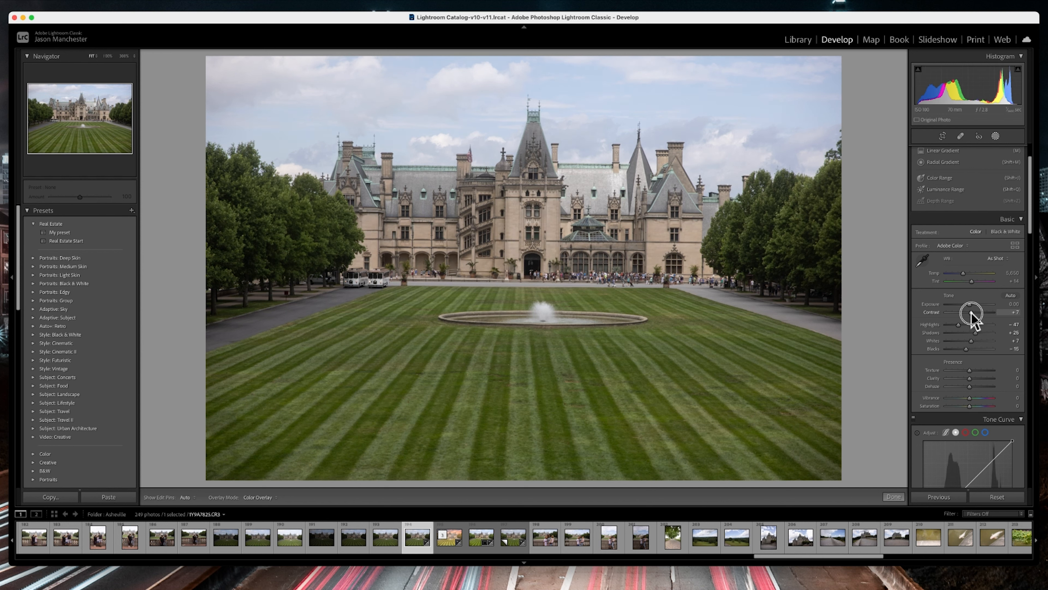
{"action": "scroll", "coordinate": [967, 379], "scroll_direction": "down", "scroll_amount": 1}
{"action": "left_click_drag", "start_coordinate": [970, 385], "coordinate": [973, 392]}
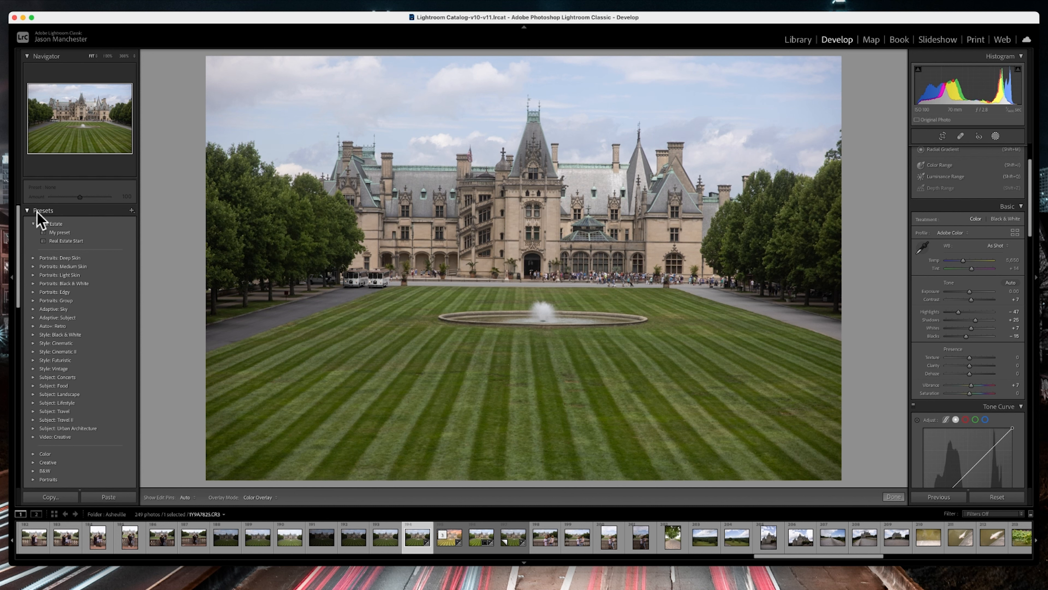
Save the current settings as a new develop preset named "Bobs Preset" in the Real Estate group
{"action": "left_click", "coordinate": [131, 211]}
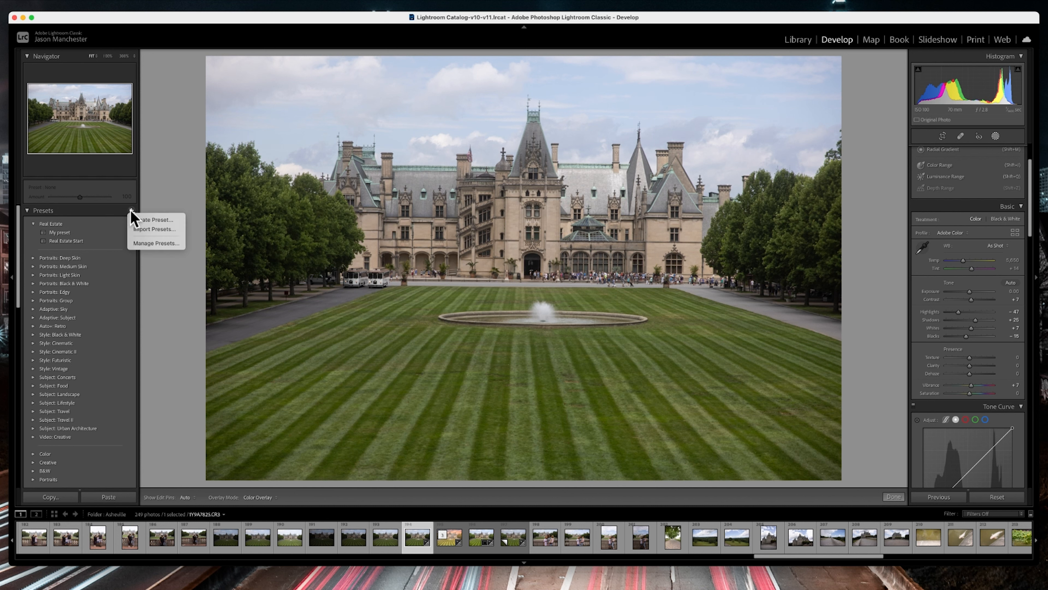
{"action": "left_click", "coordinate": [136, 221]}
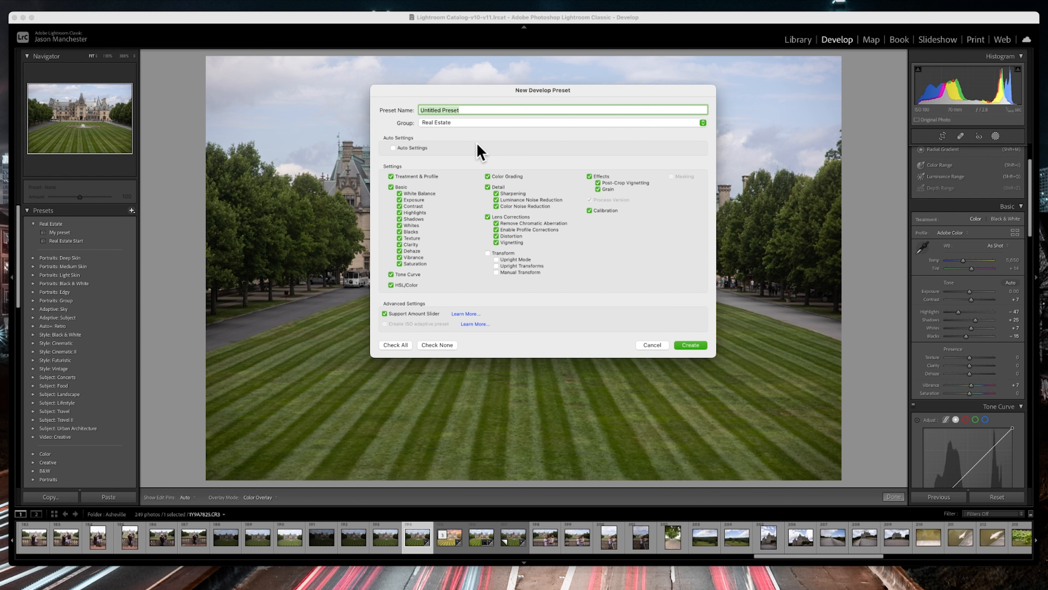
{"action": "type", "text": "Bobs"}
{"action": "left_click", "coordinate": [695, 344]}
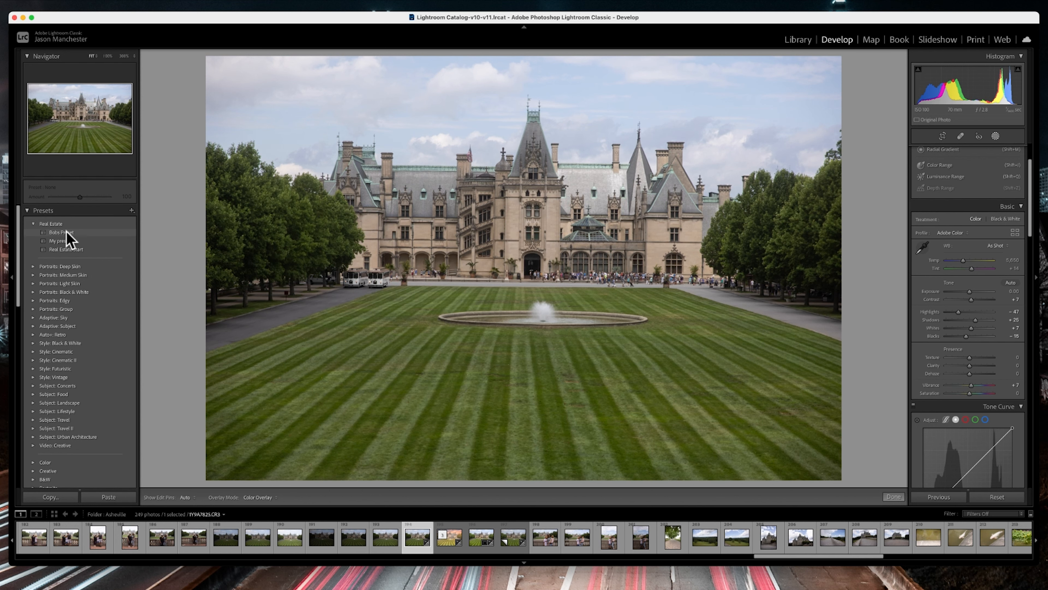
Reset the photo's edits and apply the Bobs Preset preset from the Real Estate group
{"action": "left_click", "coordinate": [997, 497]}
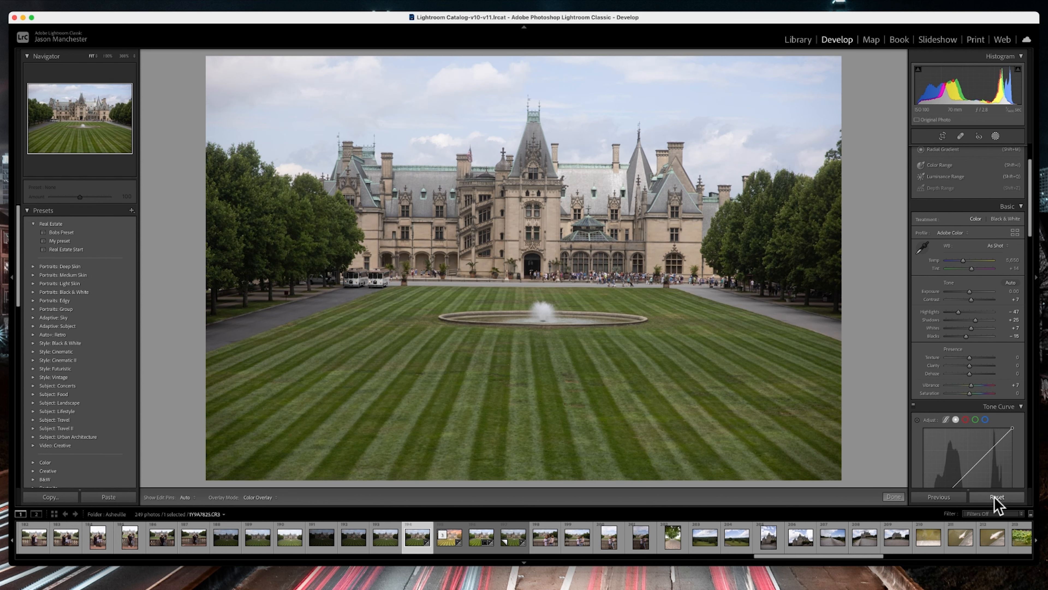
{"action": "left_click", "coordinate": [59, 232]}
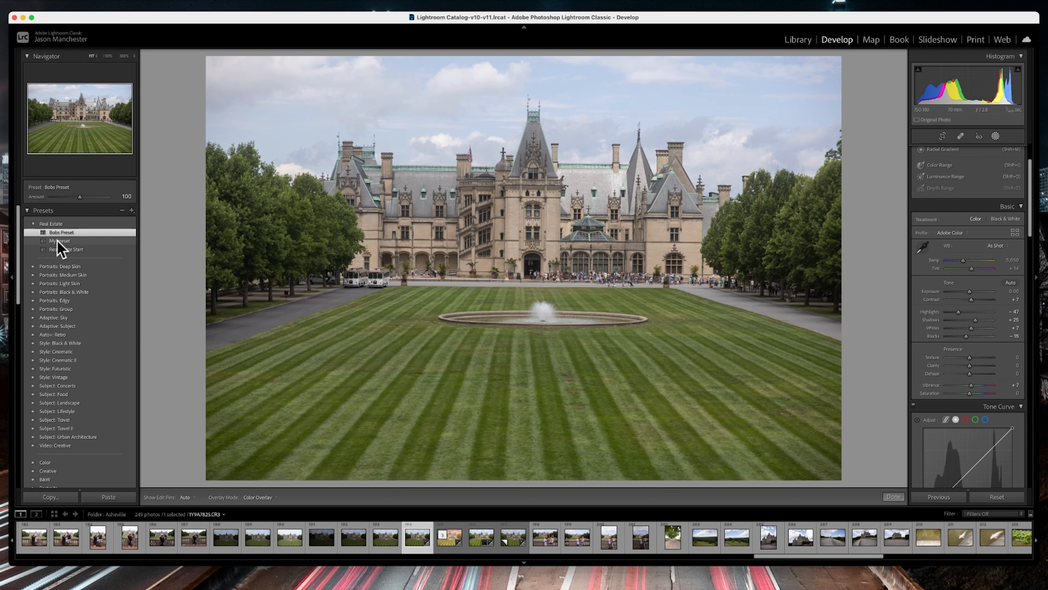
Permanently delete the preset named "My preset" from the Real Estate group
{"action": "right_click", "coordinate": [58, 246]}
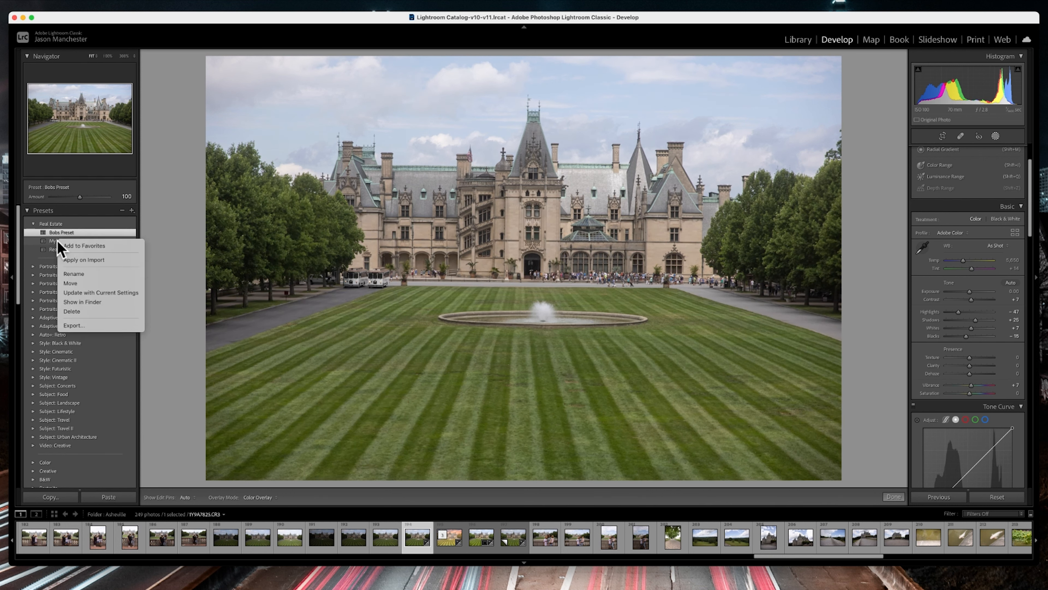
{"action": "left_click", "coordinate": [84, 312]}
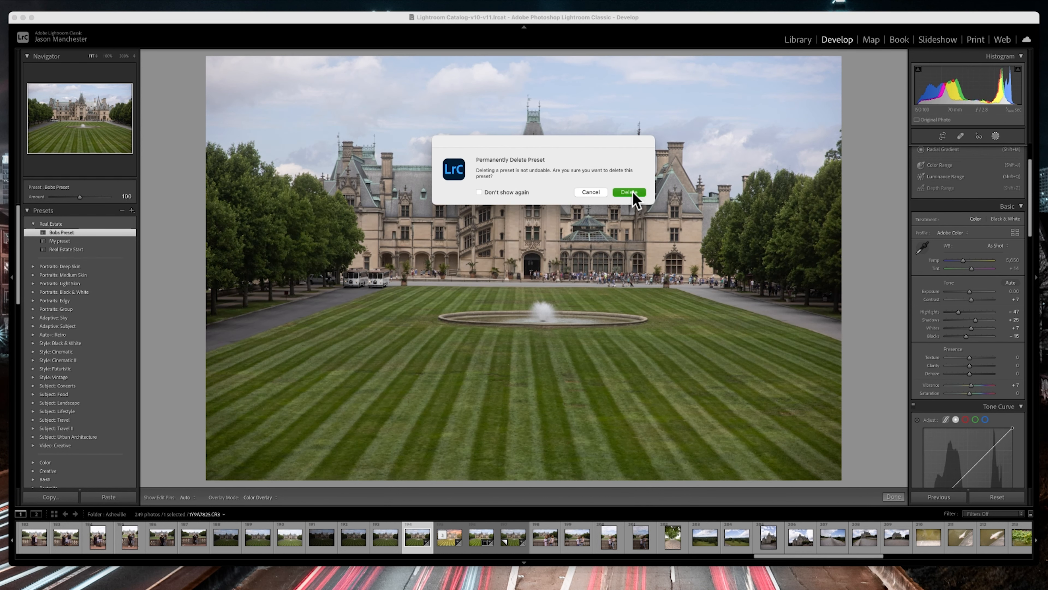
{"action": "left_click", "coordinate": [632, 193]}
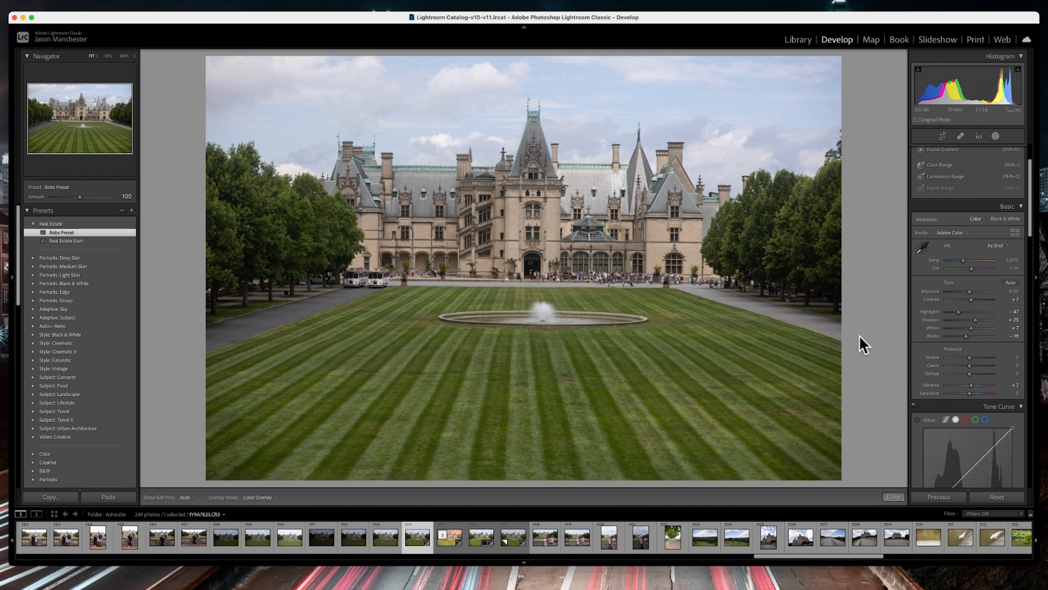
Reset all develop edits on the mansion photo
{"action": "left_click", "coordinate": [999, 497]}
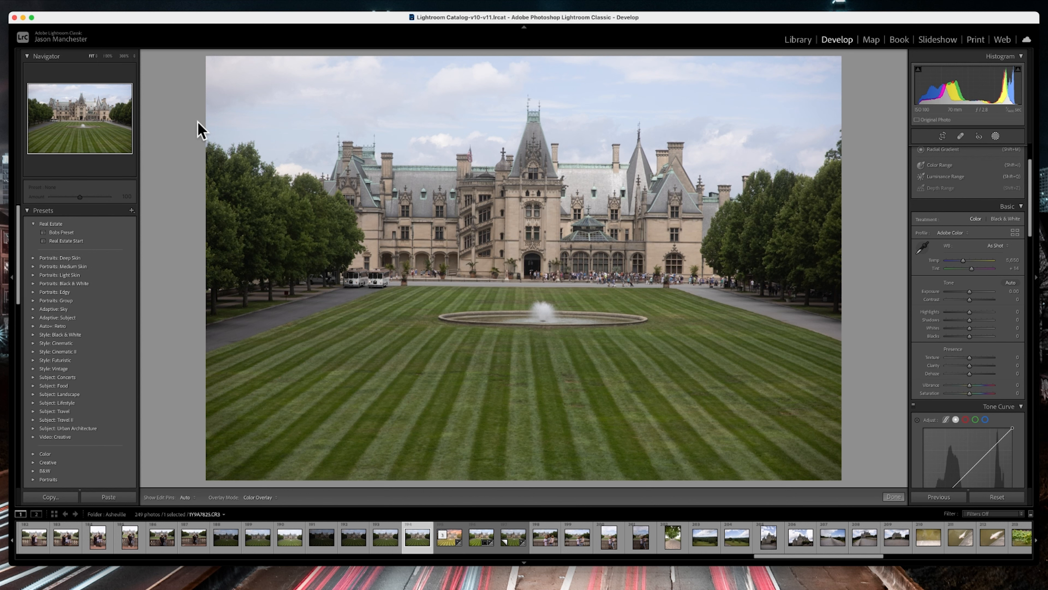
Open the selected mansion photo from Lightroom Classic in Photoshop for external editing
{"action": "left_click", "coordinate": [155, 3]}
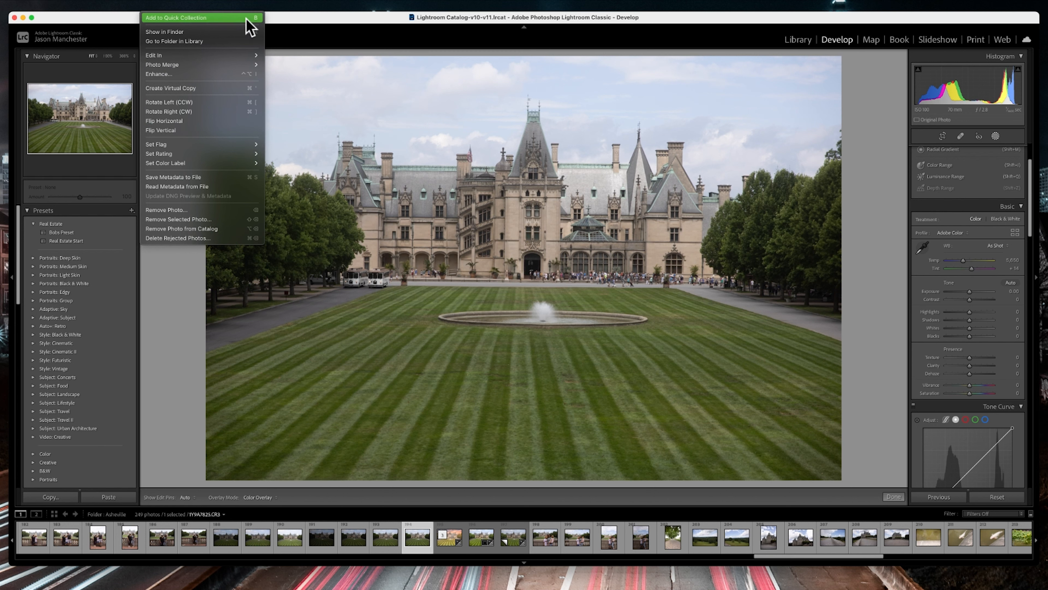
{"action": "mouse_move", "coordinate": [248, 59]}
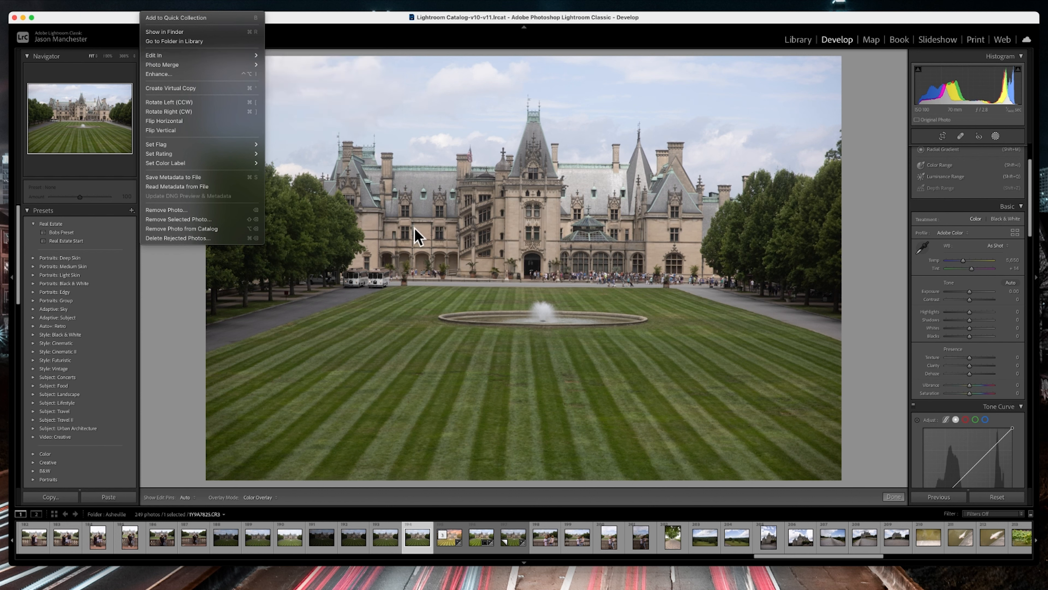
{"action": "key", "text": "super+e"}
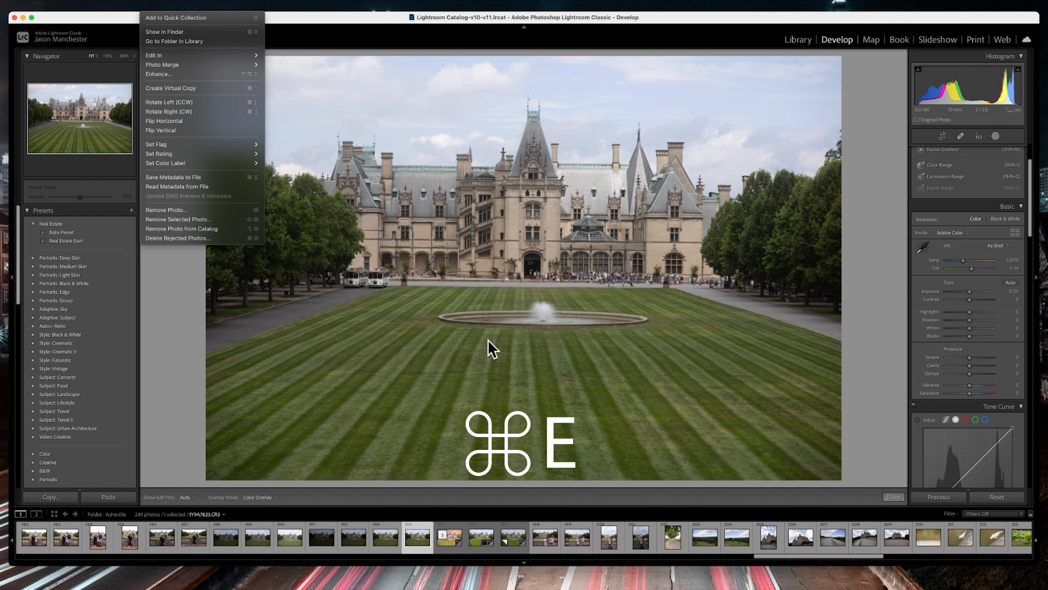
{"action": "left_click", "coordinate": [533, 314]}
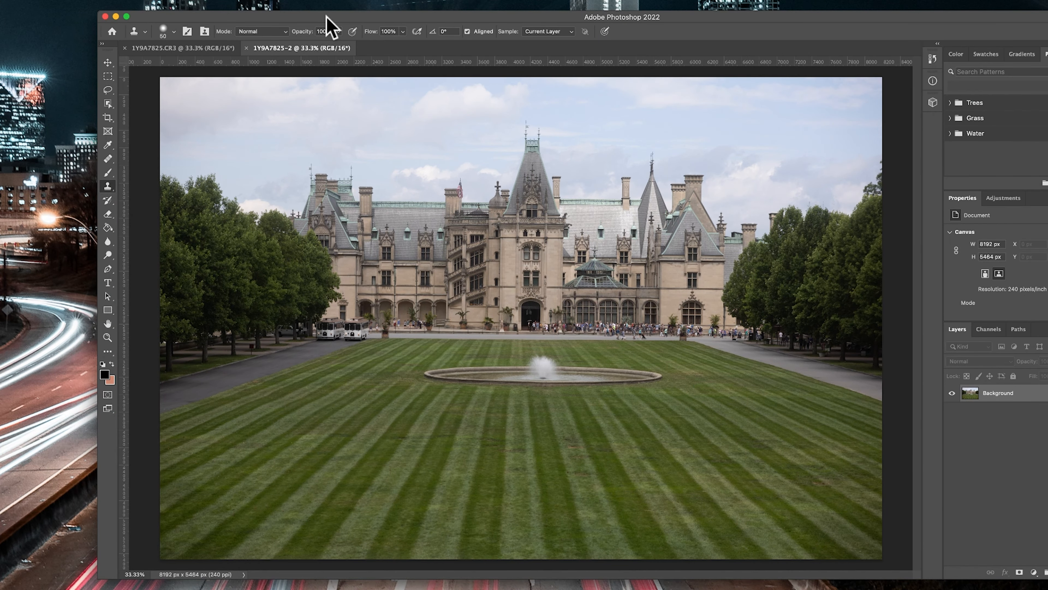
Replace the photo's sky using Sky Replacement with sky Brightness 51, output to New Layers, and save the document
{"action": "left_click_drag", "start_coordinate": [328, 18], "coordinate": [241, 18]}
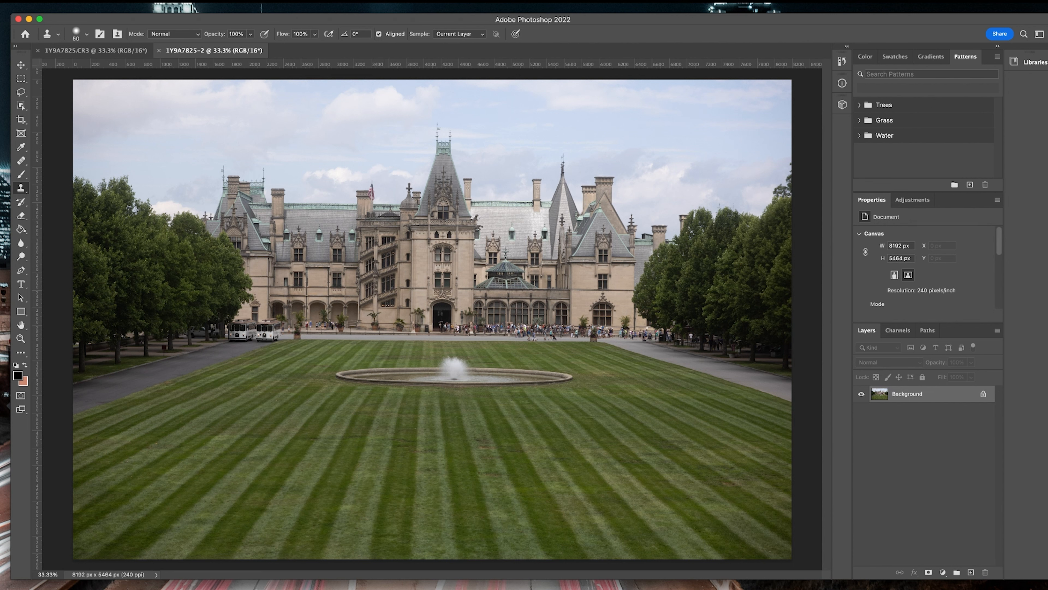
{"action": "left_click", "coordinate": [21, 4]}
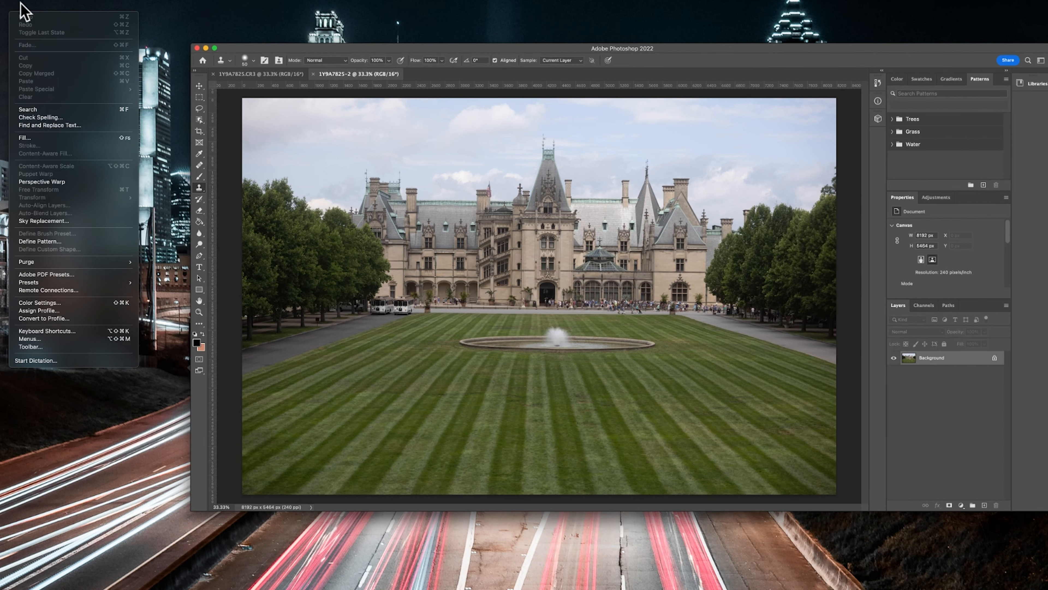
{"action": "left_click", "coordinate": [53, 221]}
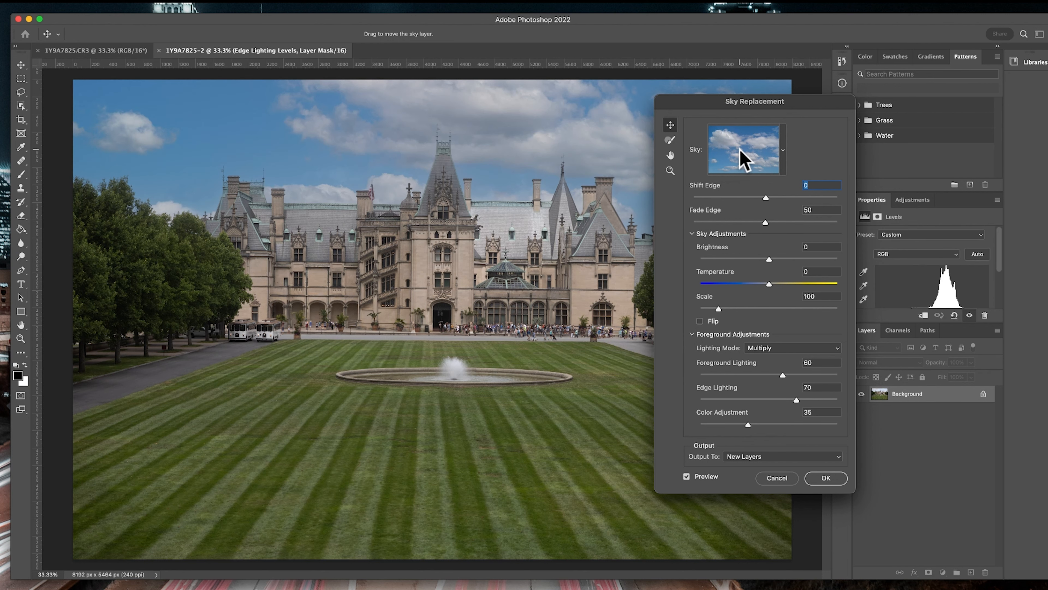
{"action": "left_click_drag", "start_coordinate": [739, 104], "coordinate": [925, 116]}
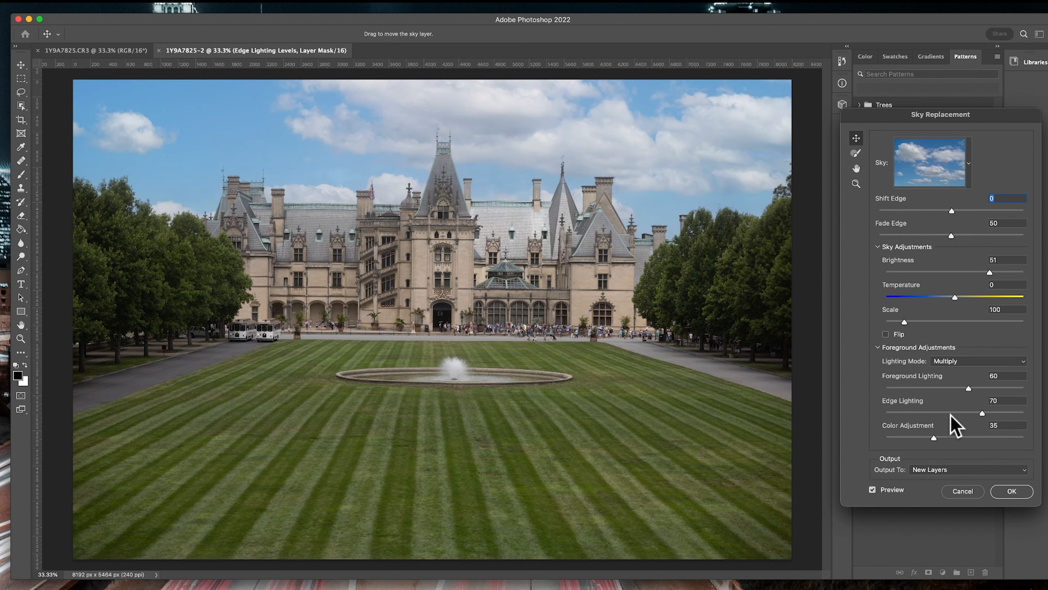
{"action": "left_click", "coordinate": [1011, 491]}
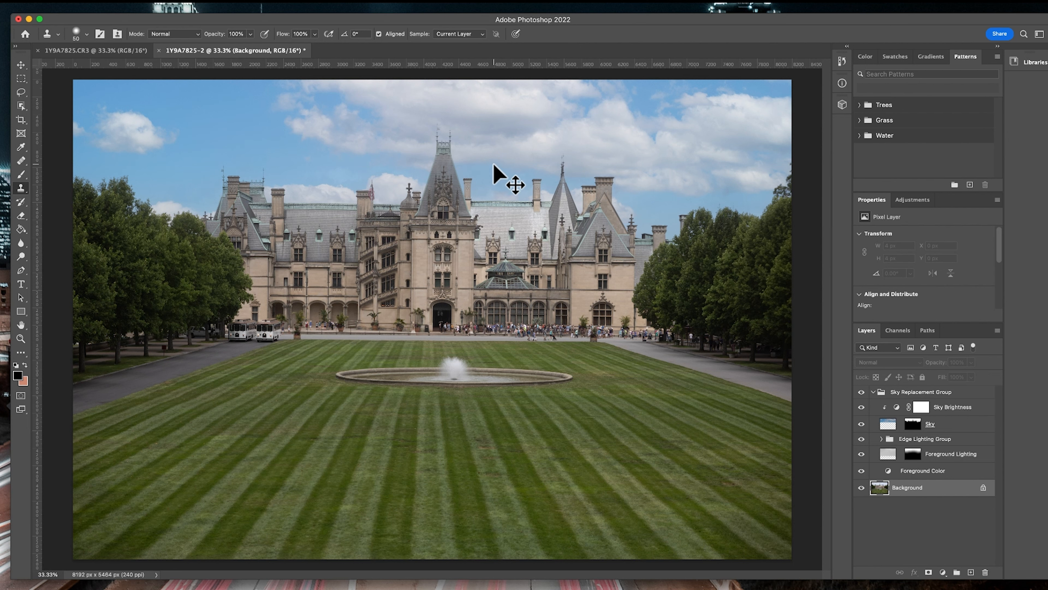
{"action": "key", "text": "super+s"}
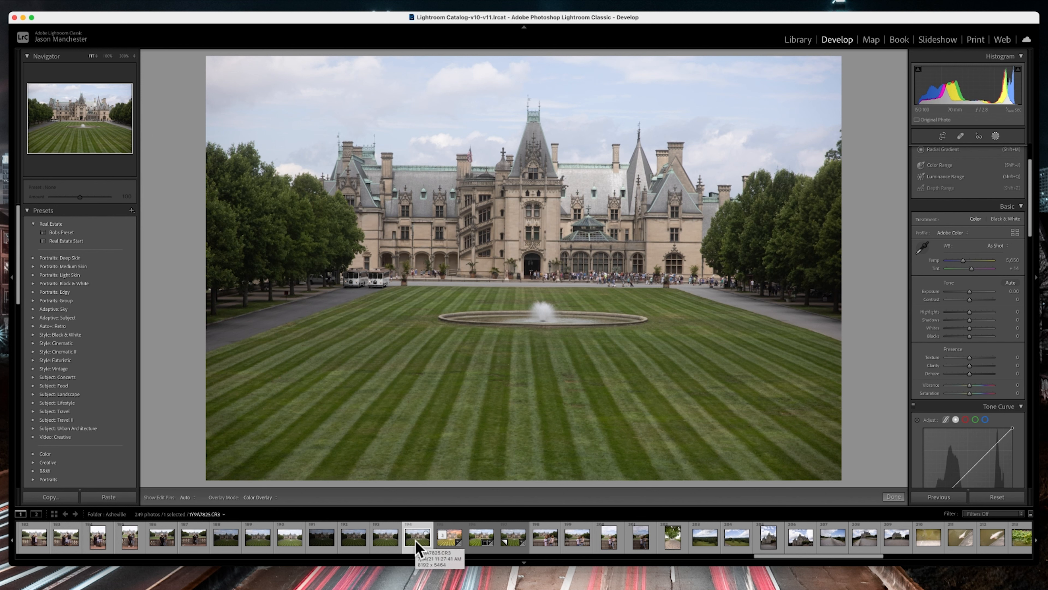
Switch to Lightroom Classic and set Highlights to -100, Shadows to +100 and Contrast to +8 on 1Y9A7825-Edit.tif
{"action": "scroll", "coordinate": [415, 540], "scroll_direction": "right", "scroll_amount": 1}
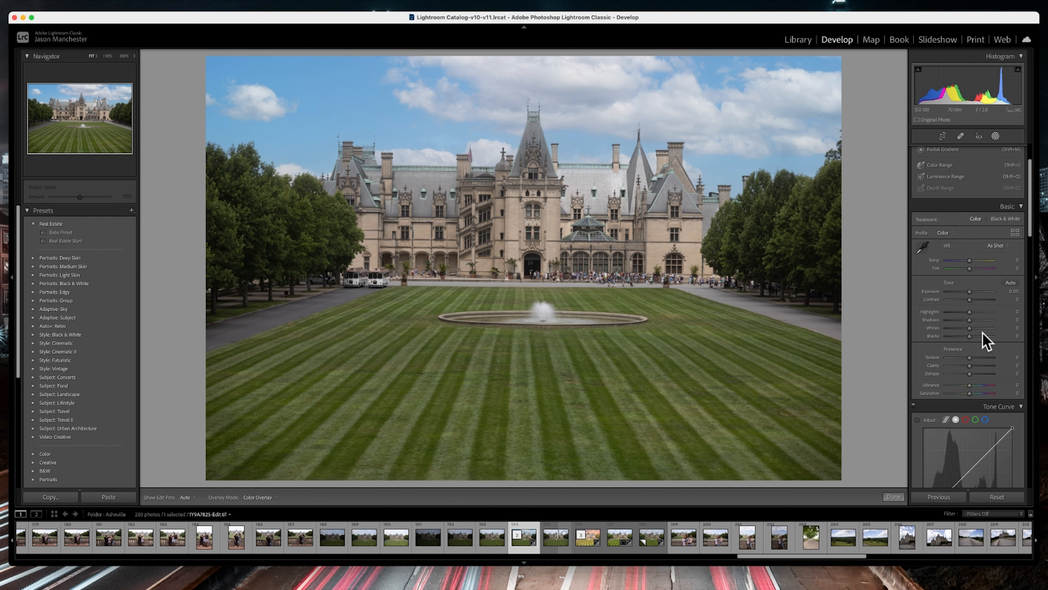
{"action": "scroll", "coordinate": [984, 340], "scroll_direction": "up", "scroll_amount": 3}
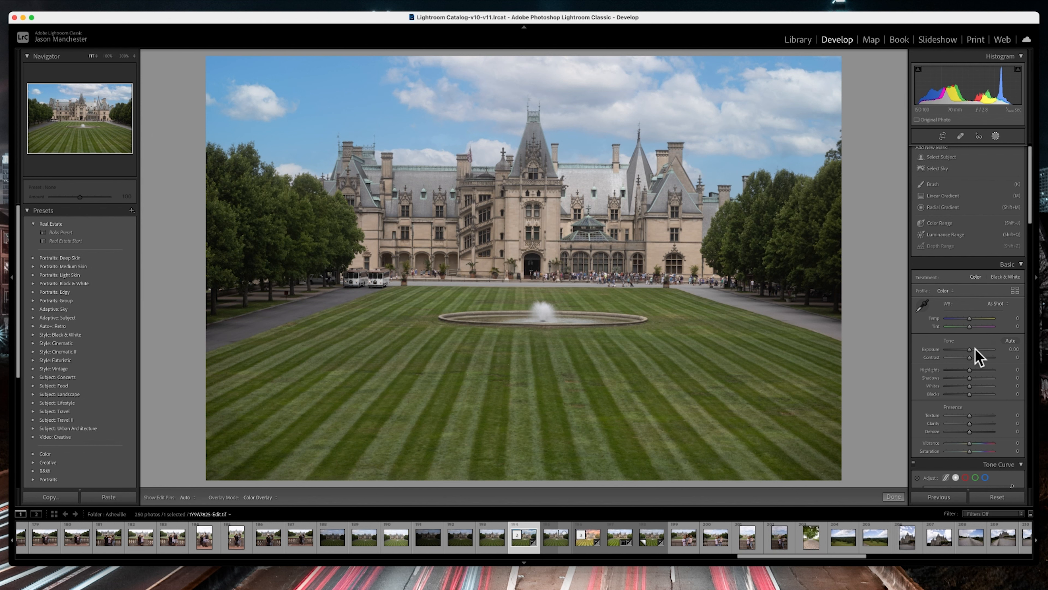
{"action": "scroll", "coordinate": [975, 357], "scroll_direction": "down", "scroll_amount": 3}
{"action": "scroll", "coordinate": [974, 359], "scroll_direction": "down", "scroll_amount": 15}
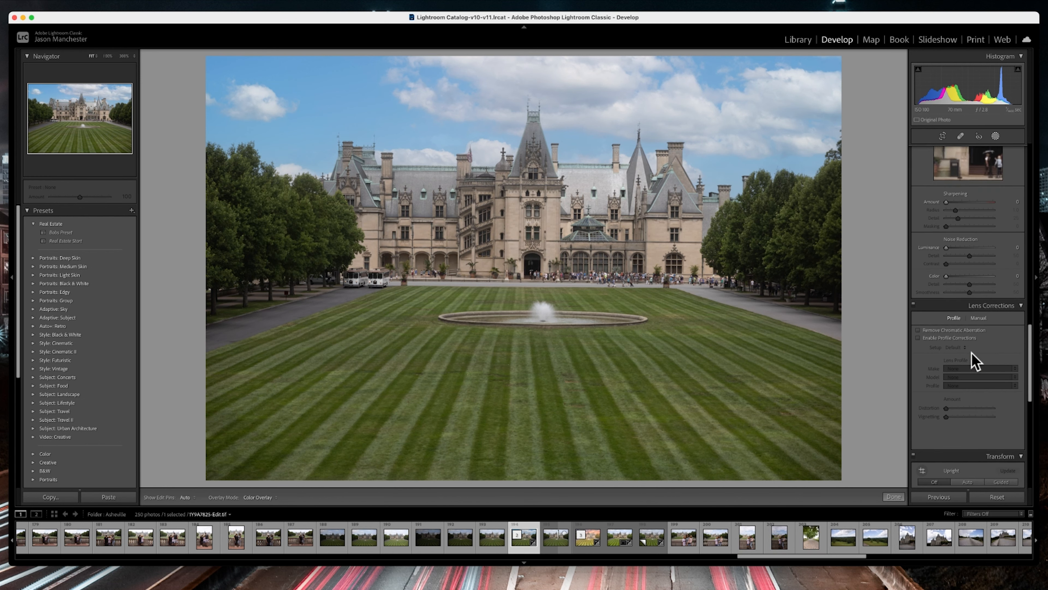
{"action": "scroll", "coordinate": [972, 353], "scroll_direction": "up", "scroll_amount": 15}
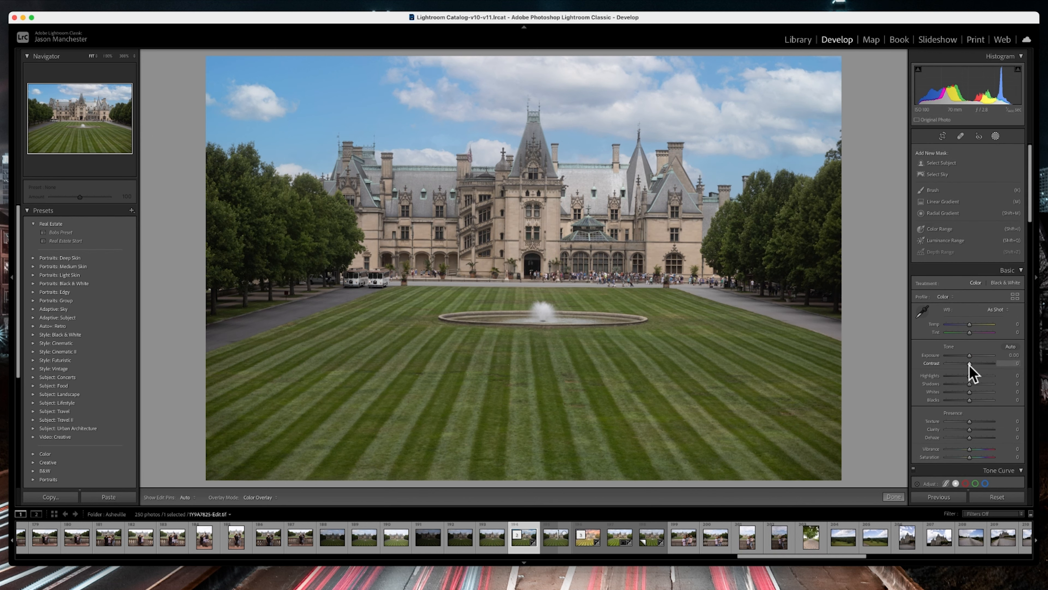
{"action": "mouse_move", "coordinate": [969, 375]}
{"action": "left_mouse_down"}
{"action": "mouse_move", "coordinate": [955, 376]}
{"action": "mouse_move", "coordinate": [981, 384]}
{"action": "left_mouse_up"}
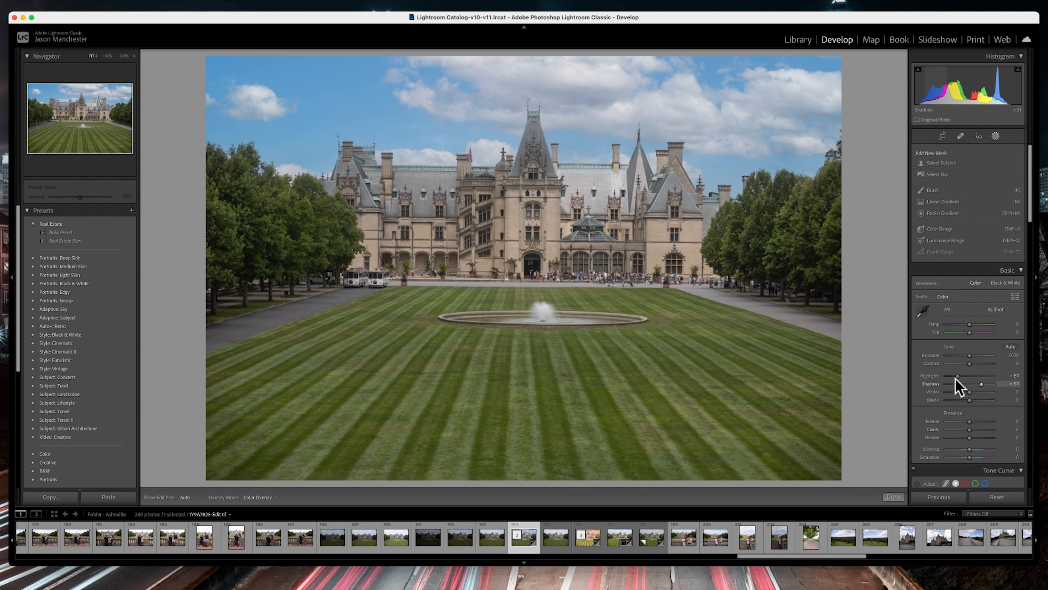
{"action": "left_click_drag", "start_coordinate": [957, 376], "coordinate": [910, 374]}
{"action": "left_click_drag", "start_coordinate": [981, 384], "coordinate": [1039, 386]}
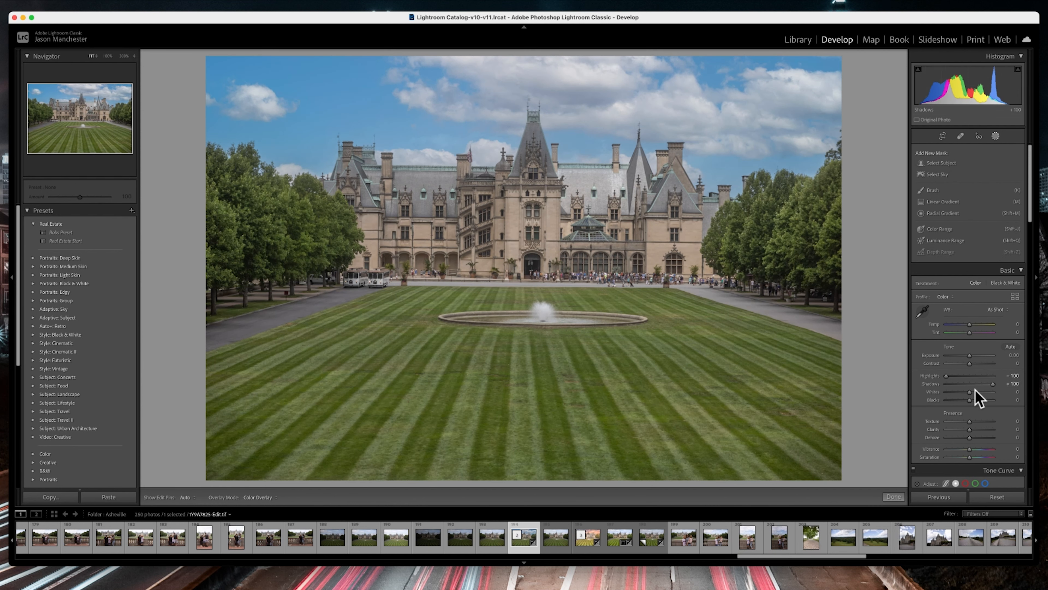
{"action": "mouse_move", "coordinate": [971, 363]}
{"action": "left_mouse_down"}
{"action": "mouse_move", "coordinate": [982, 364]}
{"action": "mouse_move", "coordinate": [972, 363]}
{"action": "left_mouse_up"}
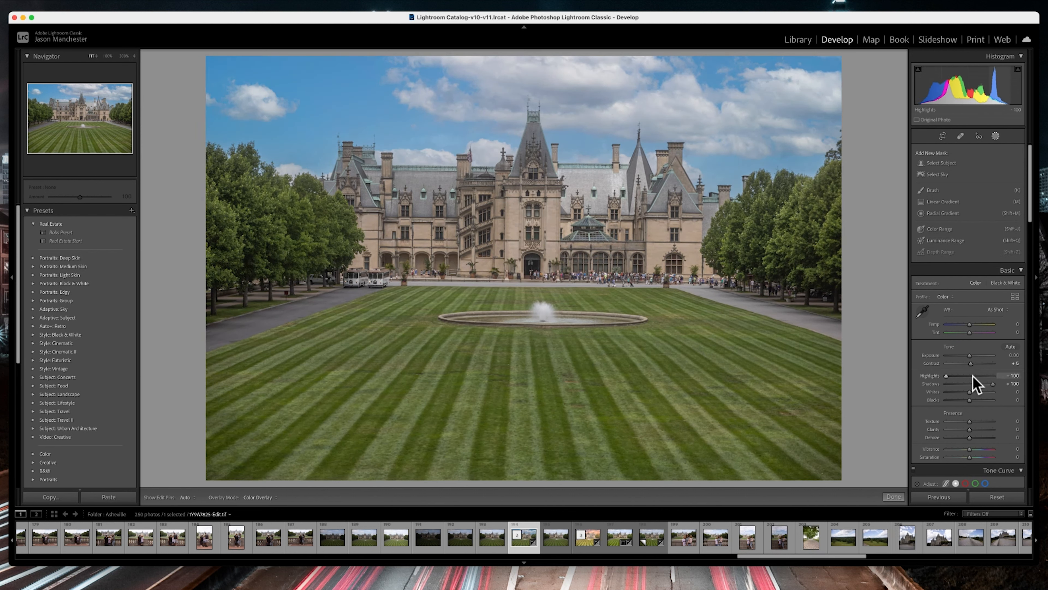